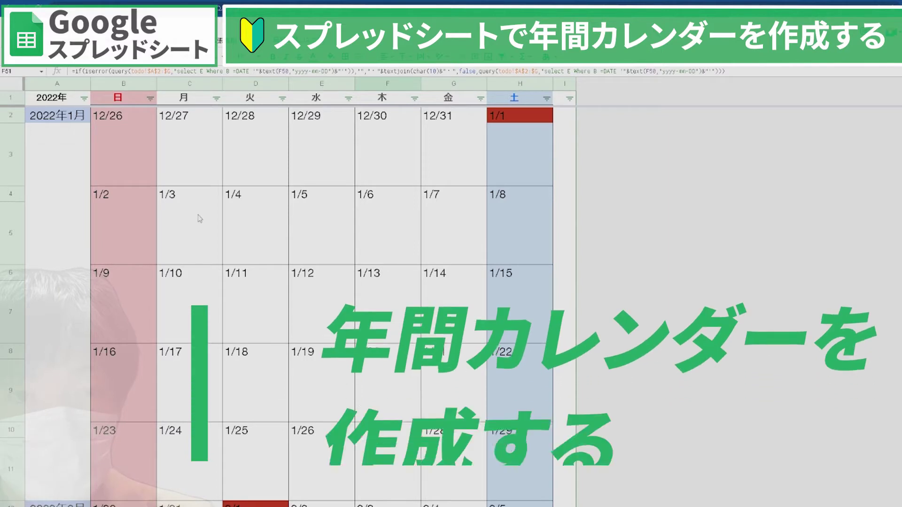
# - Examine the finished 2022 yearly calendar sheet, including its weekly rows, month labels, June schedule entries and highlighted 6/25 cells
pyautogui.scroll(-9, 230, 215)
pyautogui.scroll(-20, 216, 224)
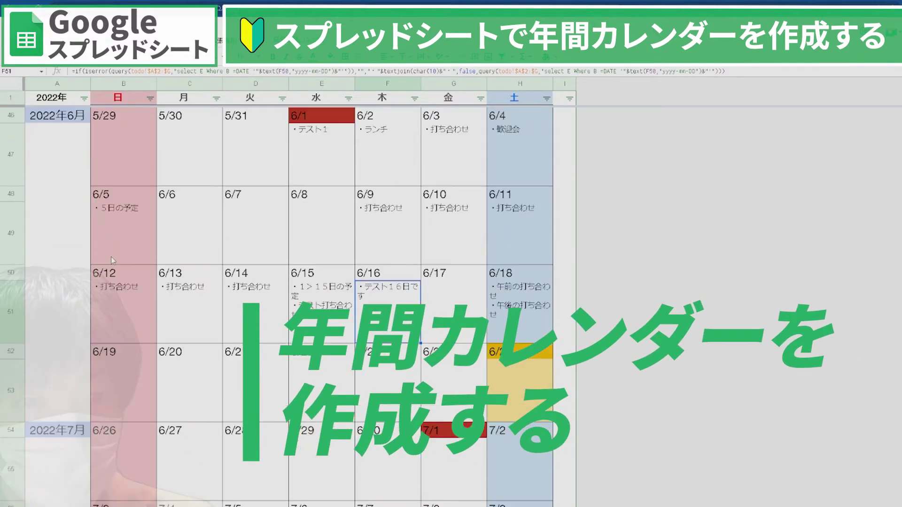
pyautogui.scroll(2, 112, 259)
pyautogui.scroll(4, 112, 259)
pyautogui.scroll(2, 113, 258)
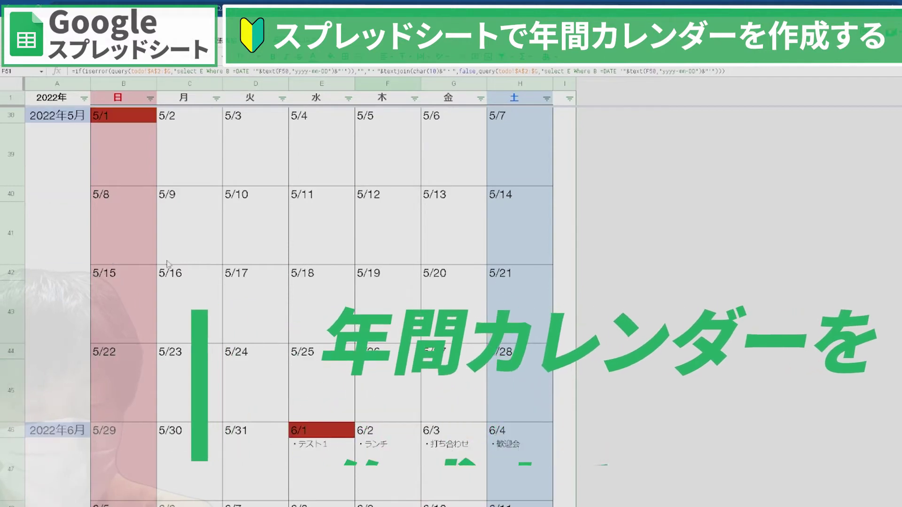
pyautogui.scroll(-5, 171, 288)
pyautogui.scroll(-2, 174, 293)
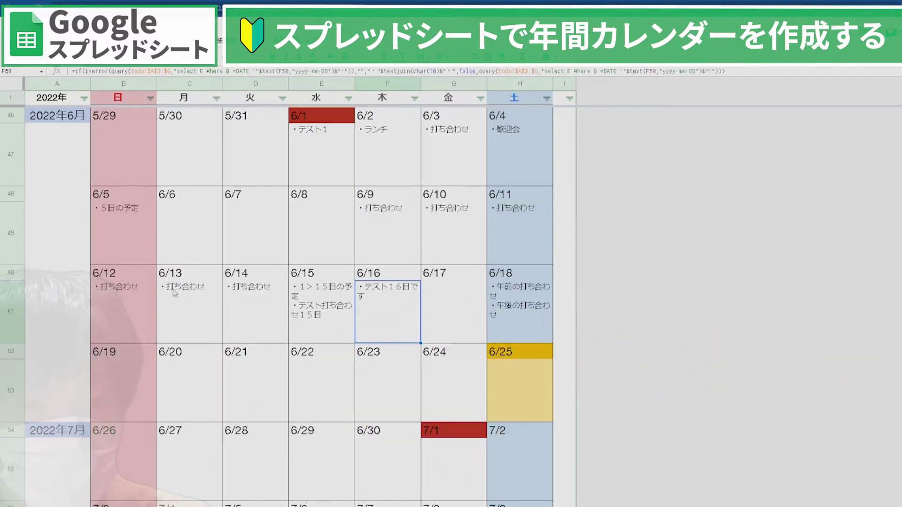
pyautogui.click(508, 389)
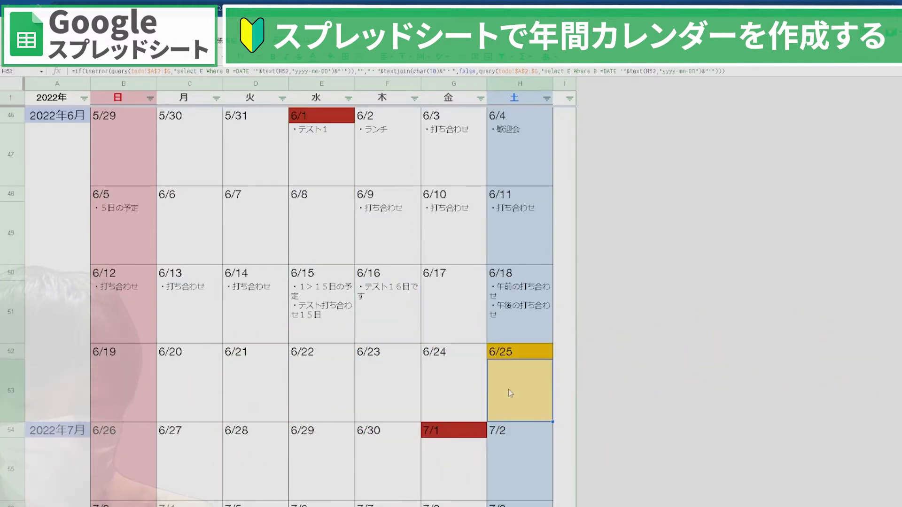
pyautogui.click(464, 381)
pyautogui.click(493, 352)
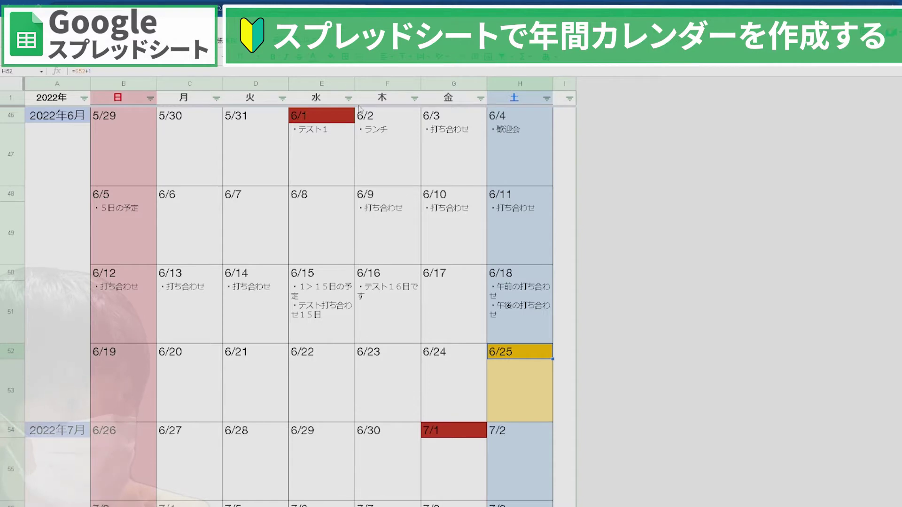
pyautogui.scroll(-3, 274, 322)
pyautogui.scroll(-5, 274, 322)
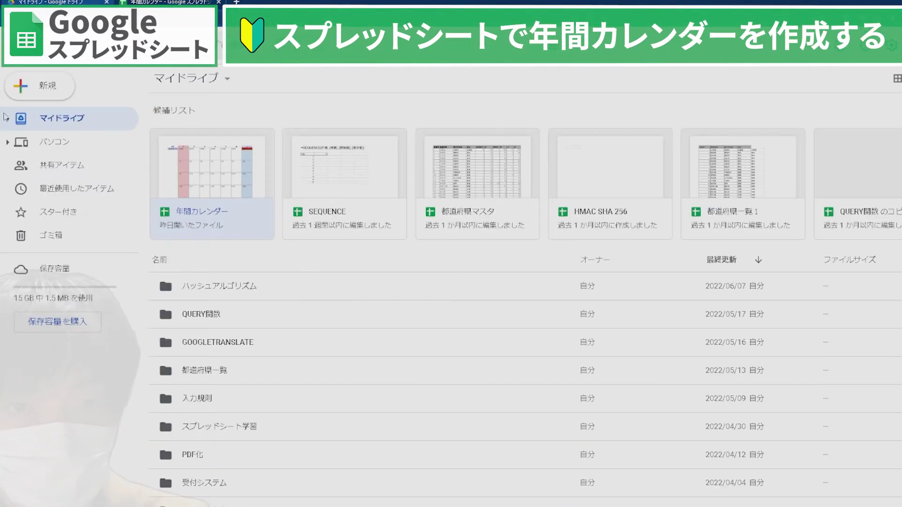
# - Create a new blank Google Sheets spreadsheet from Google Drive
pyautogui.click(28, 85)
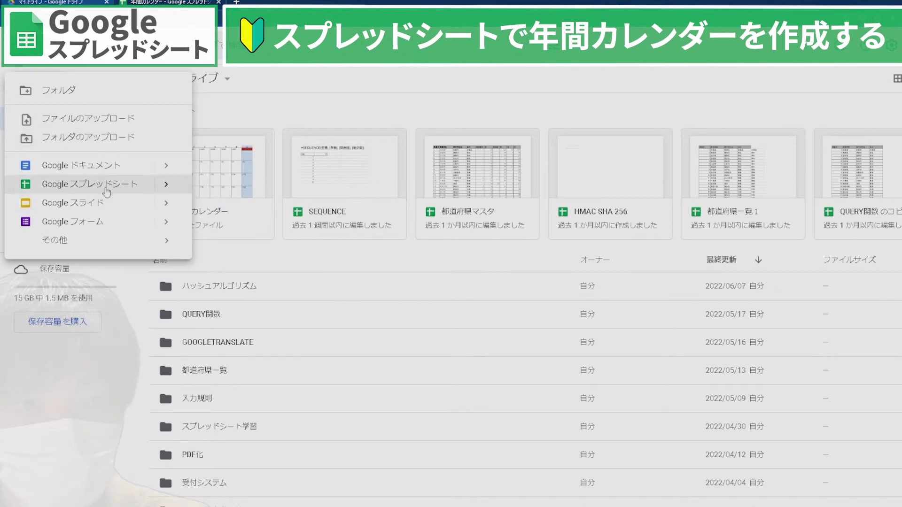
pyautogui.click(109, 190)
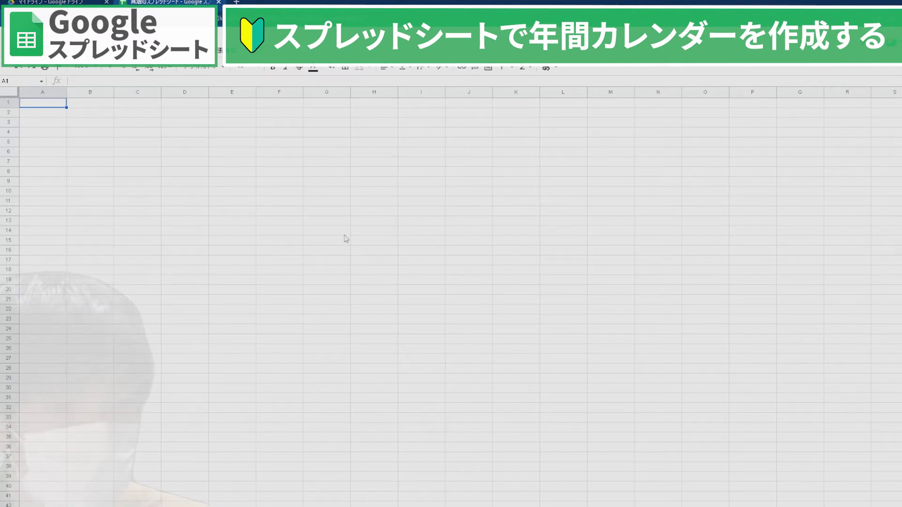
pyautogui.moveTo(121, 171); pyautogui.dragTo(120, 161)
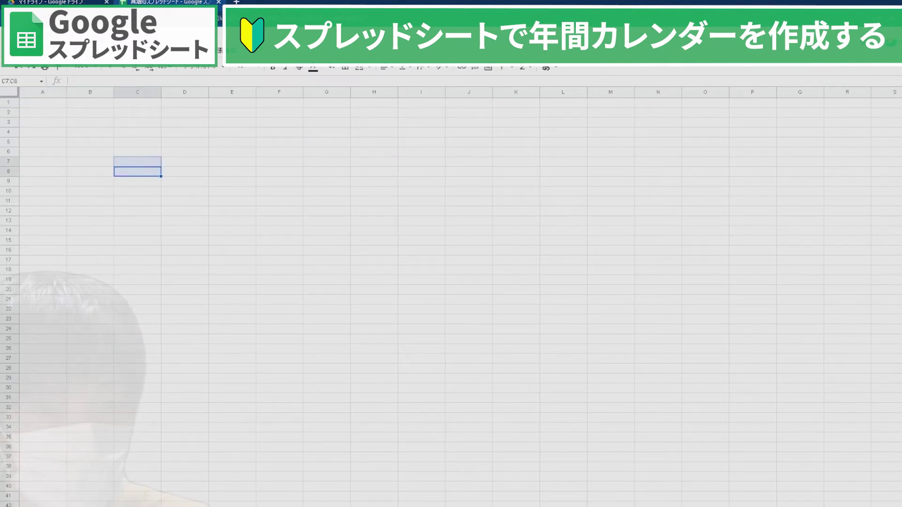
# - Rename the untitled spreadsheet as 2022年間カレンダー
pyautogui.click(45, 36)
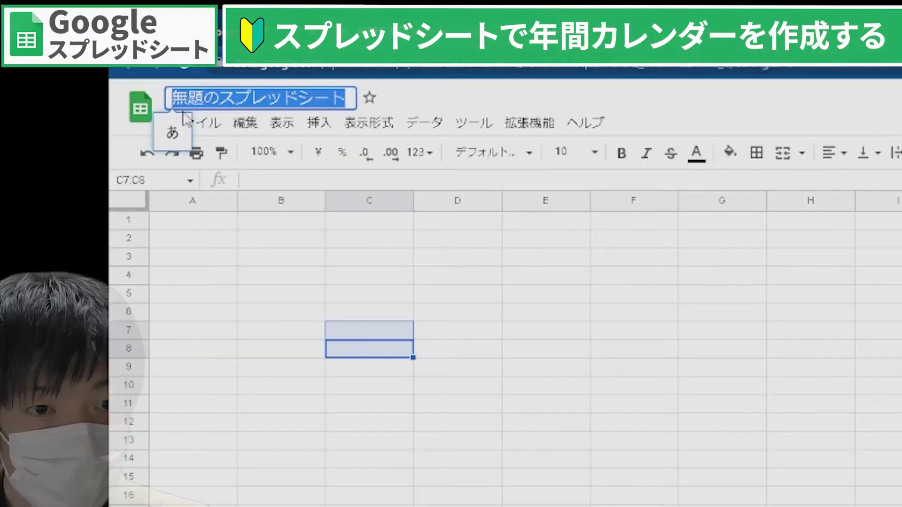
pyautogui.write('ねんた')
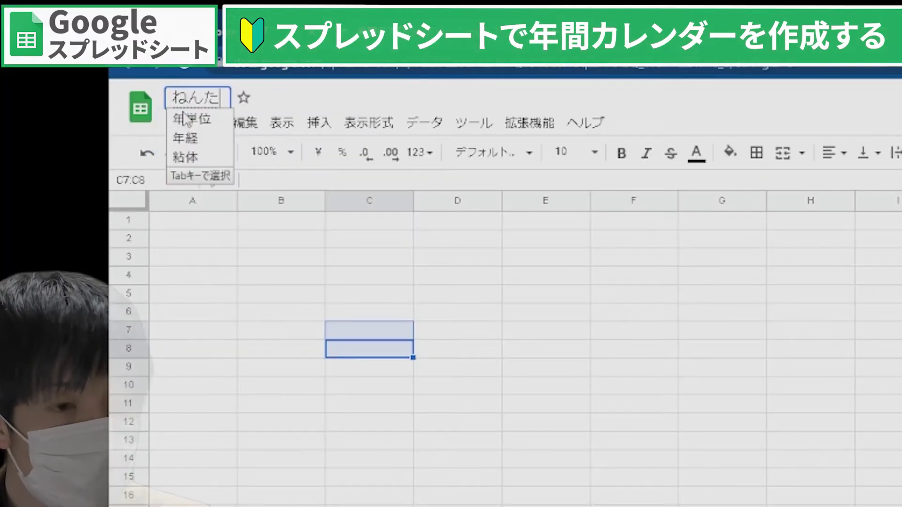
pyautogui.press('BackSpace')
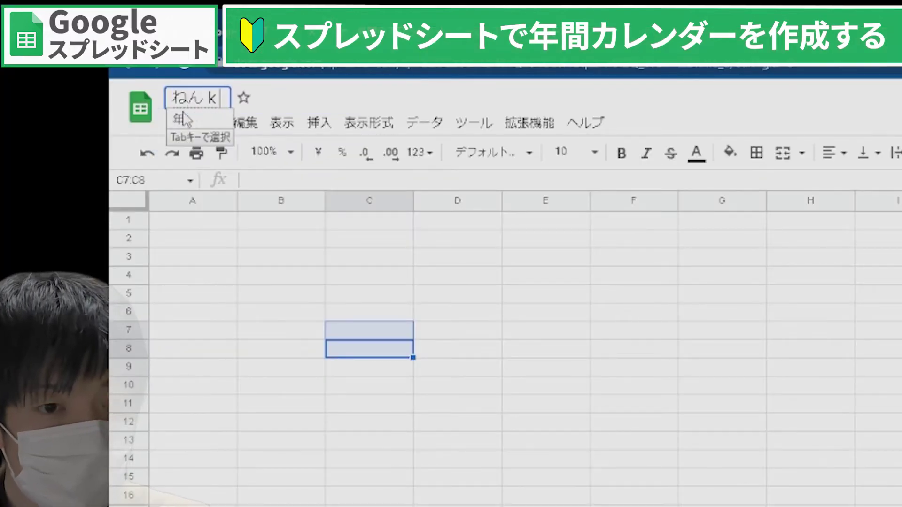
pyautogui.write('かん')
pyautogui.press('space')
pyautogui.write('かれんだー')
pyautogui.press('space')
pyautogui.press('Return')
pyautogui.press('Home')
pyautogui.write('2022')
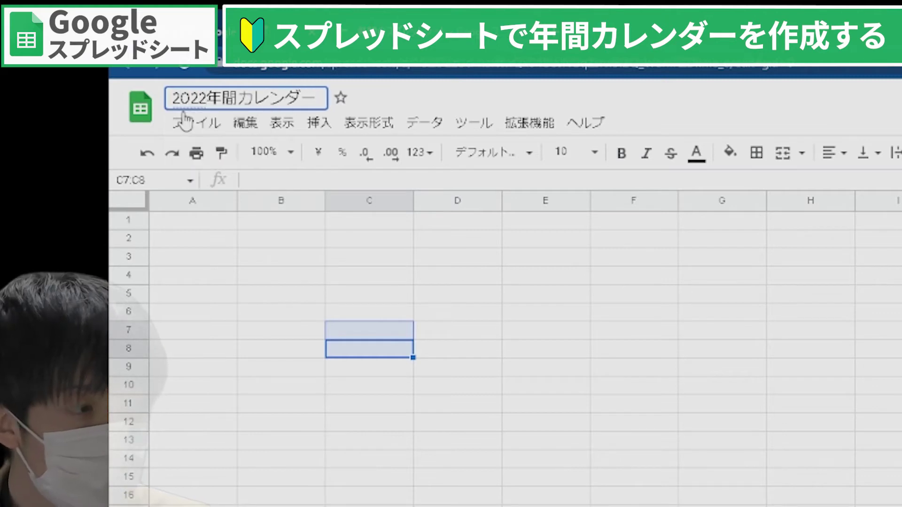
pyautogui.press('Return')
pyautogui.click(660, 434)
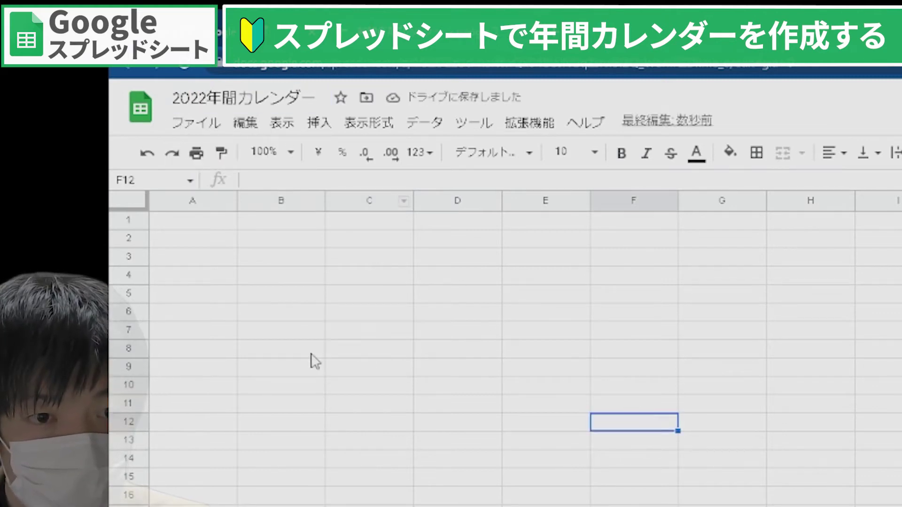
# - Enter the date 2022/1/1 in cell A1
pyautogui.click(322, 354)
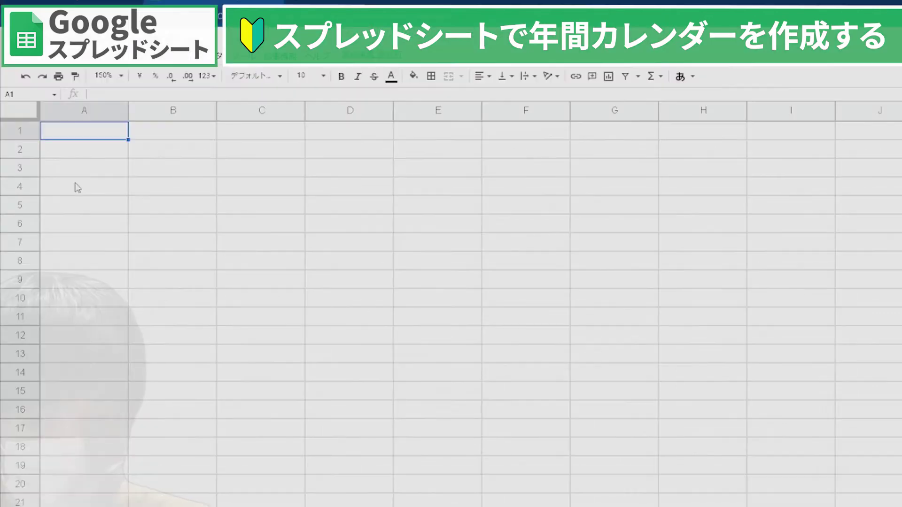
pyautogui.write('20')
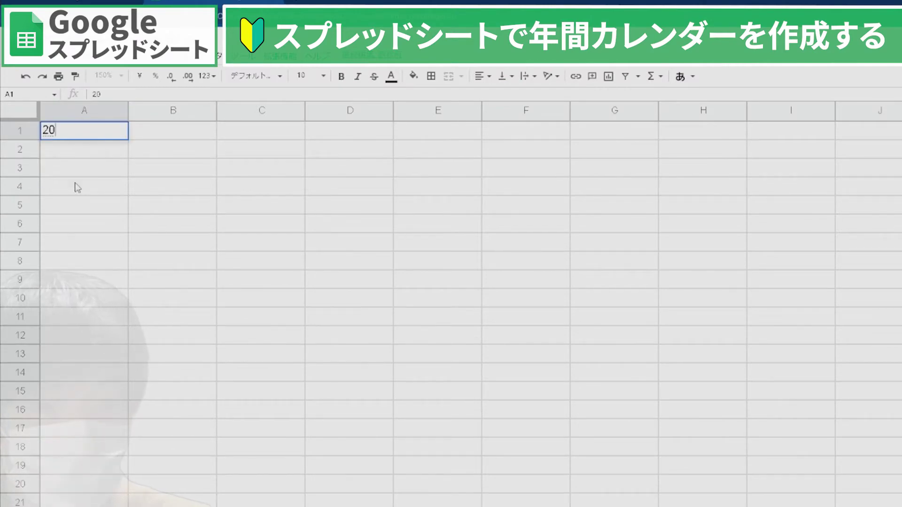
pyautogui.write('22/1/1')
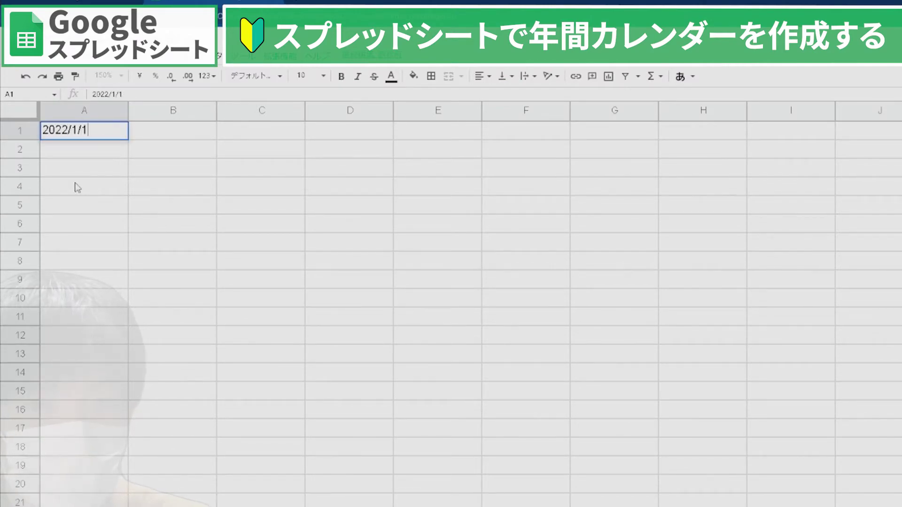
pyautogui.press('Return')
pyautogui.press('Up')
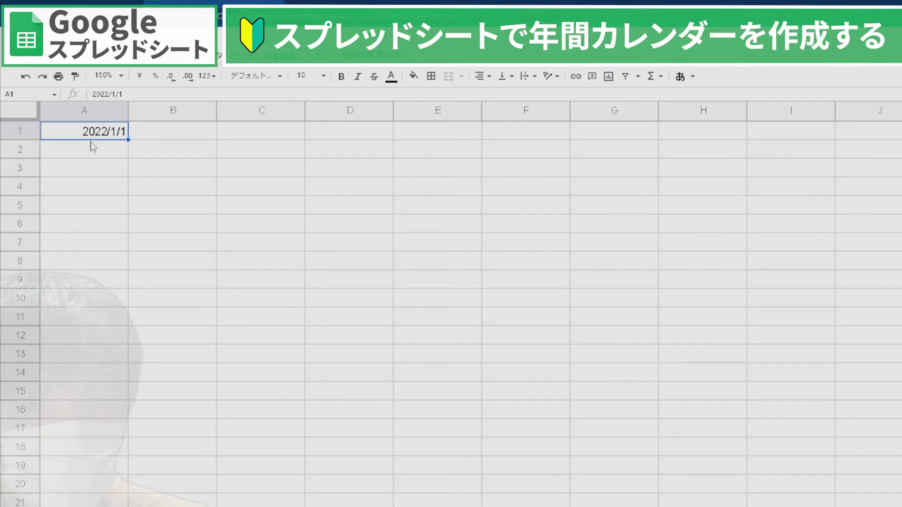
pyautogui.doubleClick(107, 131)
pyautogui.click(125, 182)
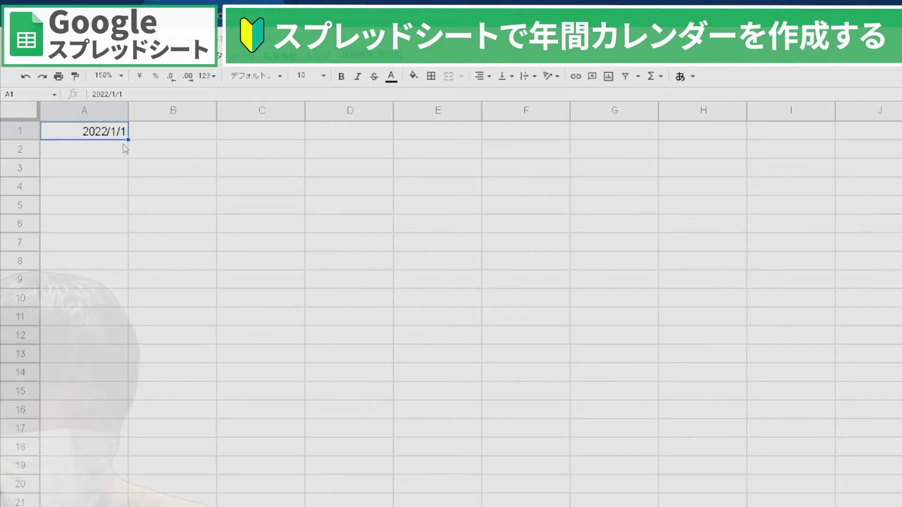
# - Enter the weekday headings 日 in cell B1 and 月 in cell C1
pyautogui.press('Right')
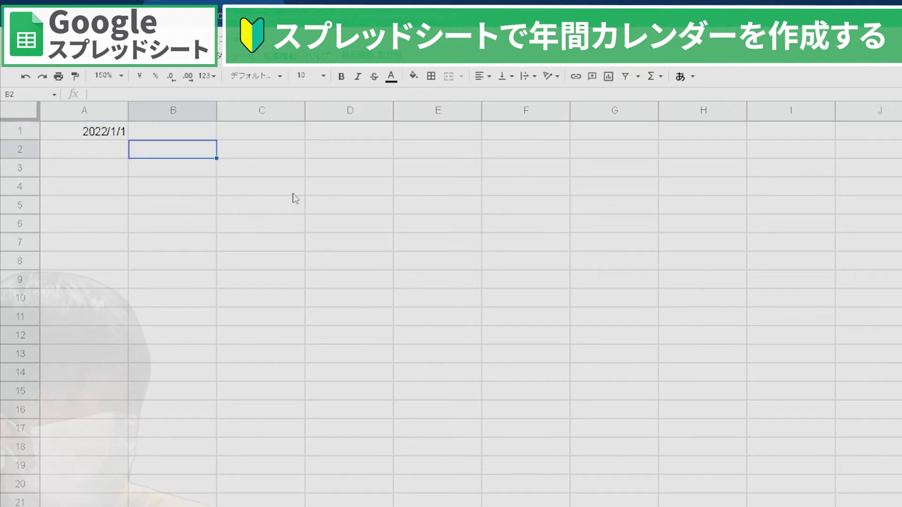
pyautogui.write('に')
pyautogui.press('space')
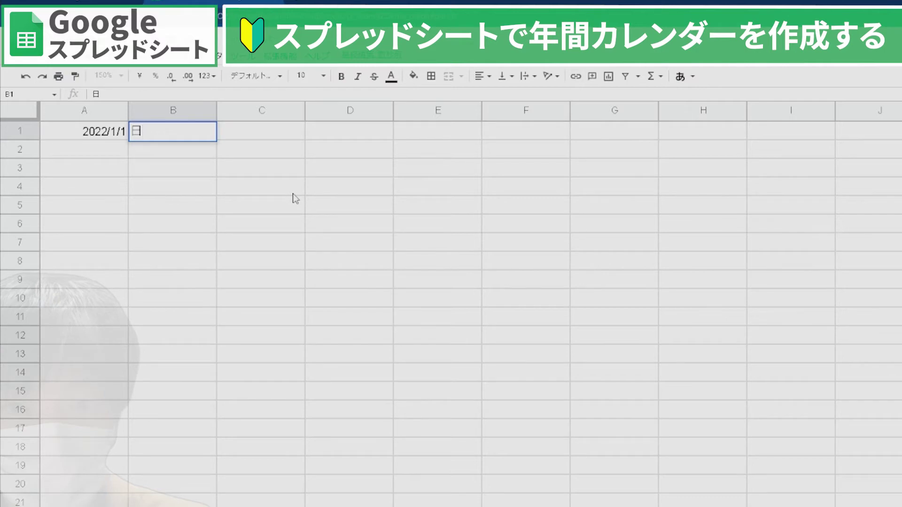
pyautogui.press('Right')
pyautogui.write('へつ')
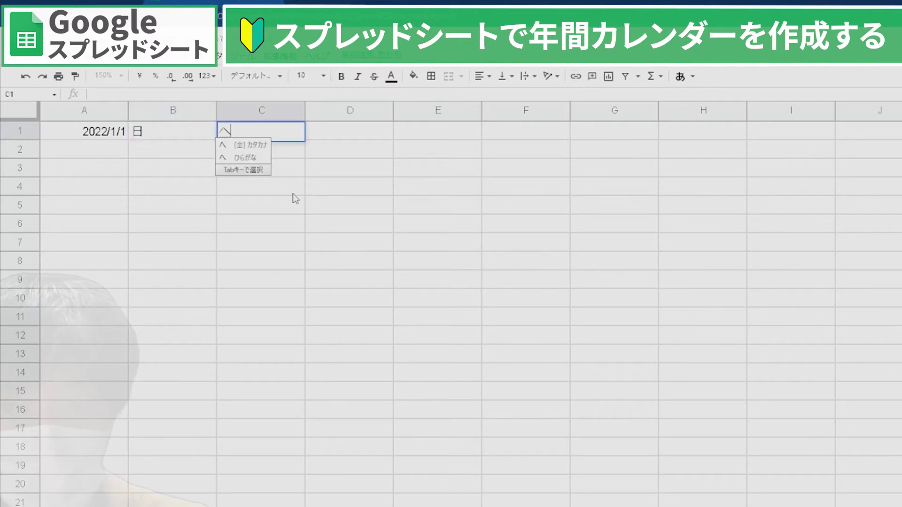
pyautogui.press('BackSpace')
pyautogui.press('BackSpace')
pyautogui.write('げつ')
pyautogui.press('space')
pyautogui.press('Return')
# - Autofill the weekday headings from B1:C1 across to H1, so the row runs from 日 to 土
pyautogui.press('Left')
pyautogui.hotkey('shift', 'Right')
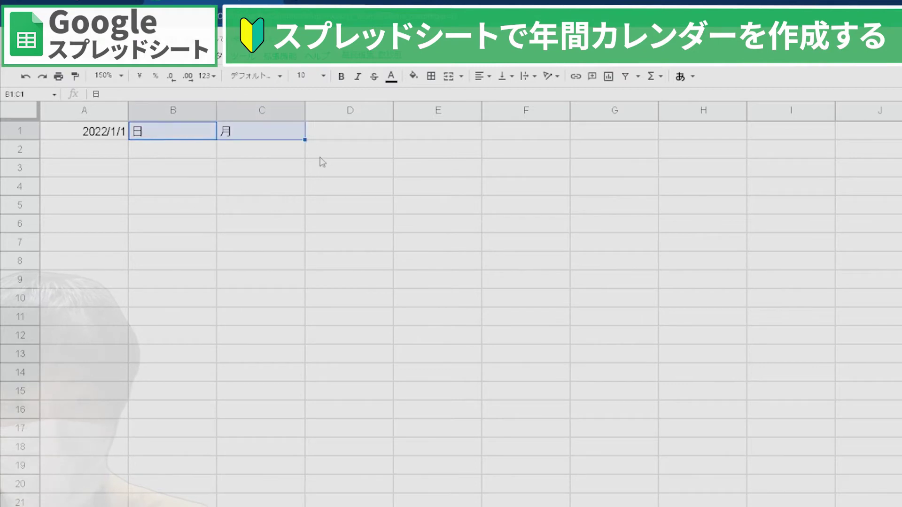
pyautogui.moveTo(305, 140); pyautogui.dragTo(696, 159)
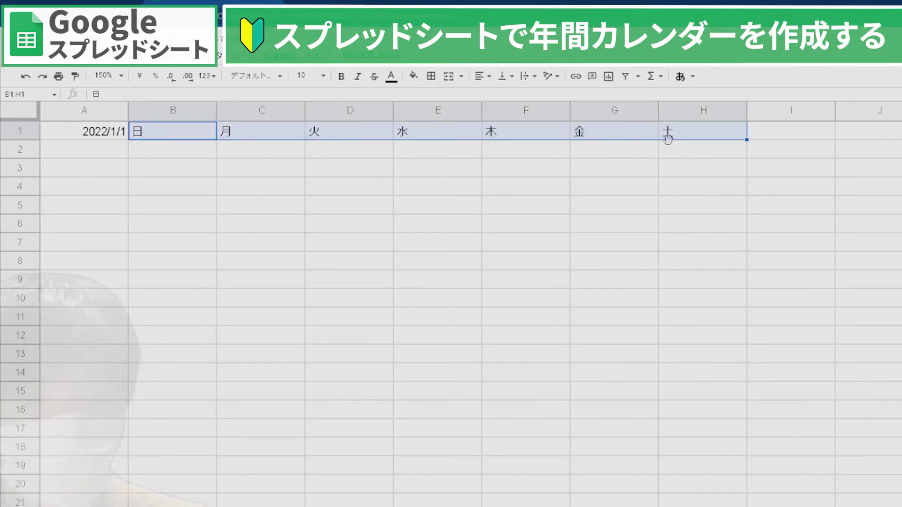
pyautogui.click(690, 137)
pyautogui.click(488, 138)
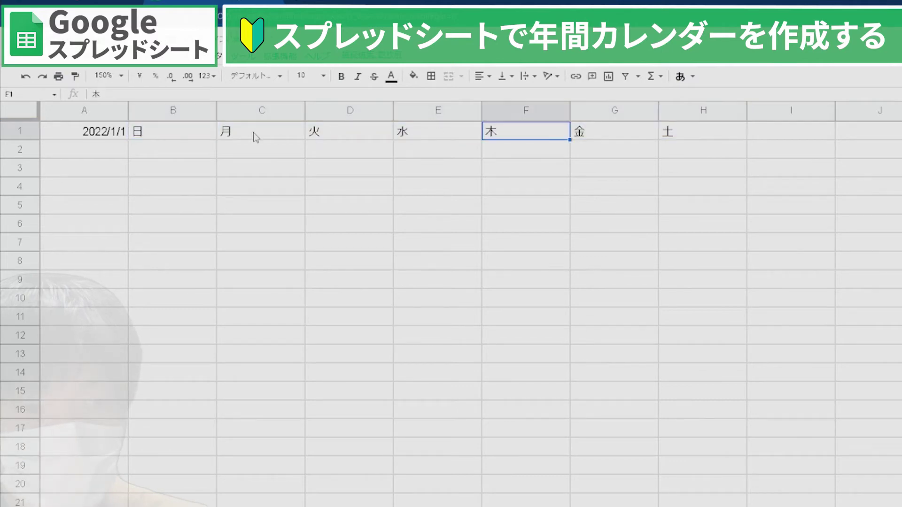
# - Center-align the contents of the whole of row 1 horizontally
pyautogui.moveTo(178, 133); pyautogui.dragTo(685, 138)
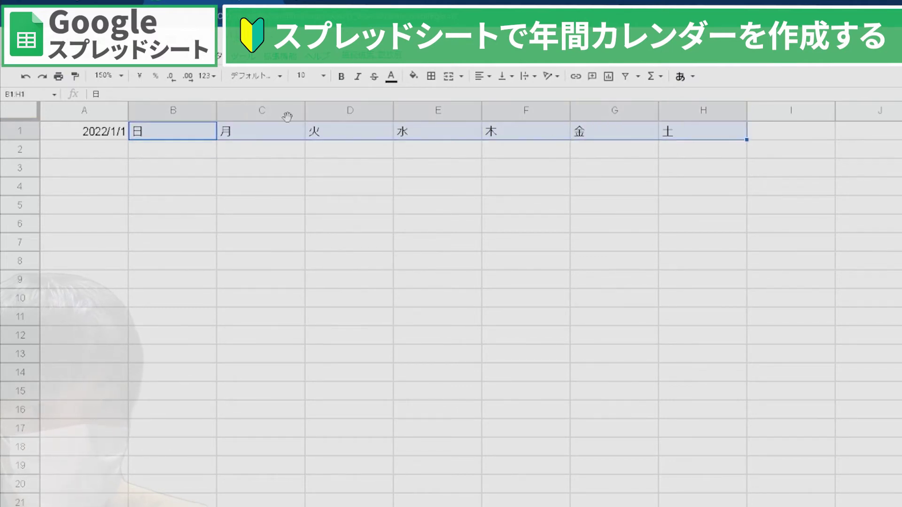
pyautogui.click(35, 127)
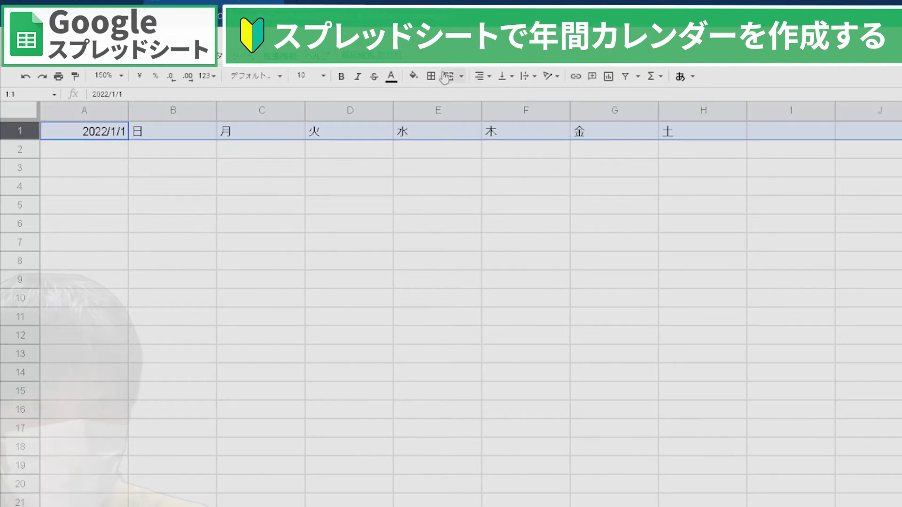
pyautogui.click(481, 76)
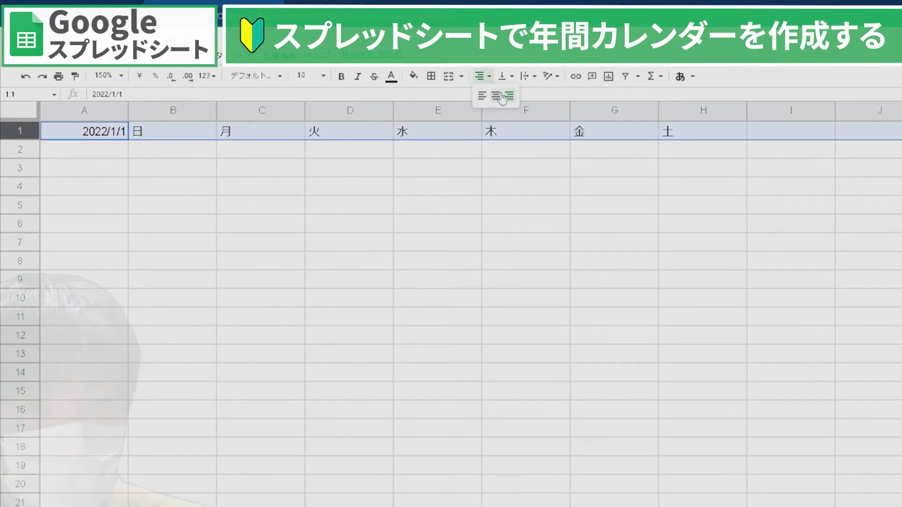
pyautogui.click(498, 97)
pyautogui.click(464, 193)
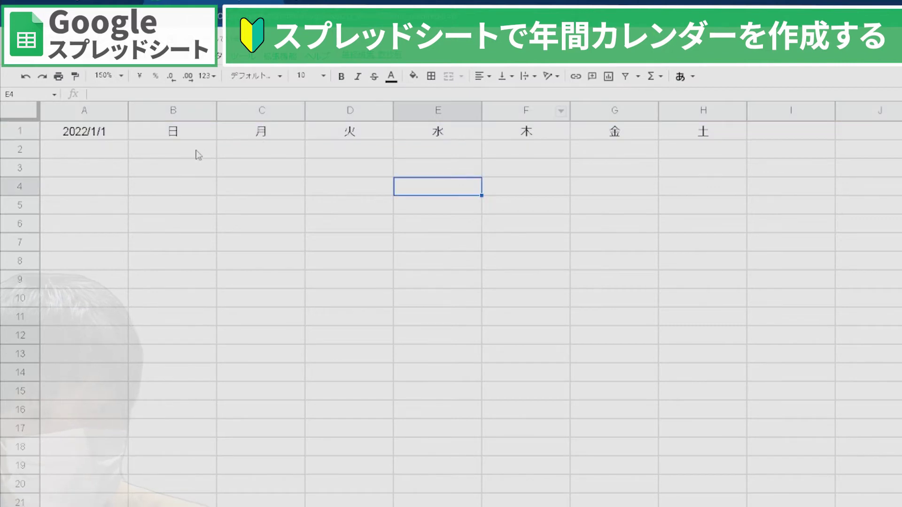
# - Delete all the unused columns after the 土 heading, from I through Z
pyautogui.click(191, 131)
pyautogui.click(652, 201)
pyautogui.click(770, 112)
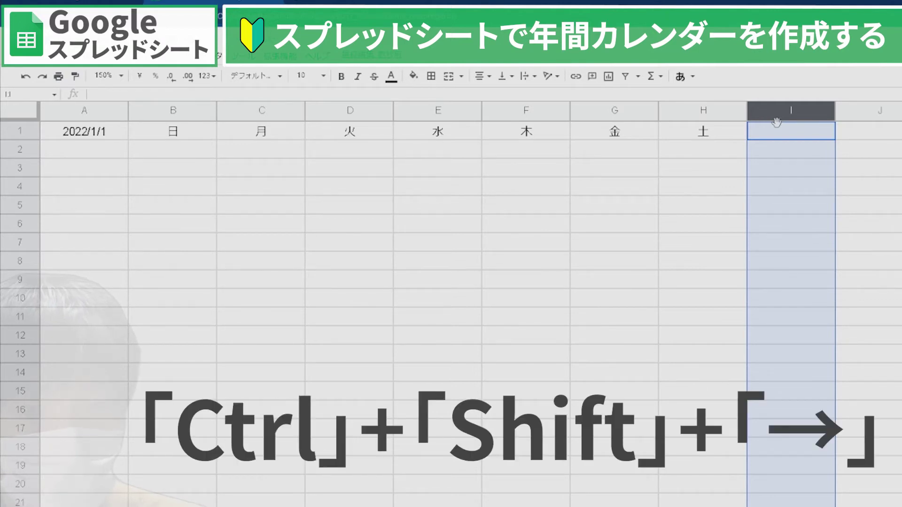
pyautogui.hotkey('ctrl', 'shift', 'Right')
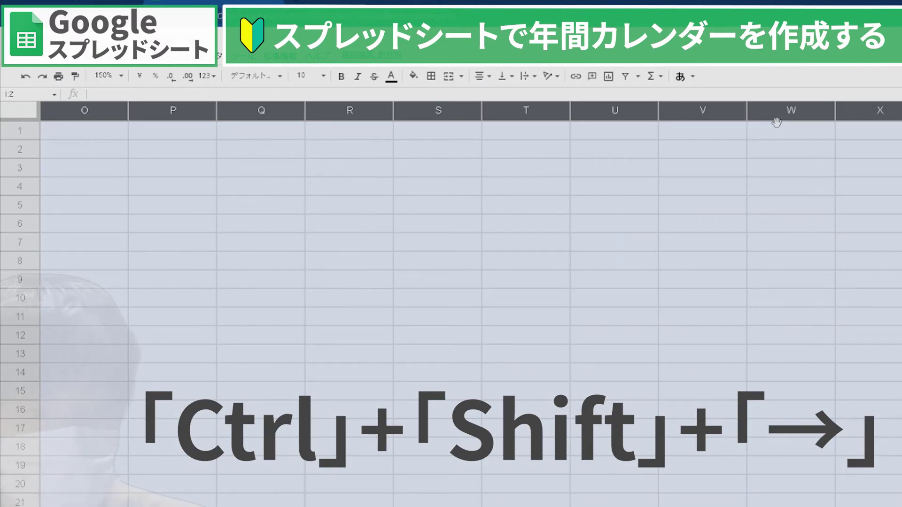
pyautogui.hotkey('ctrl', '-')
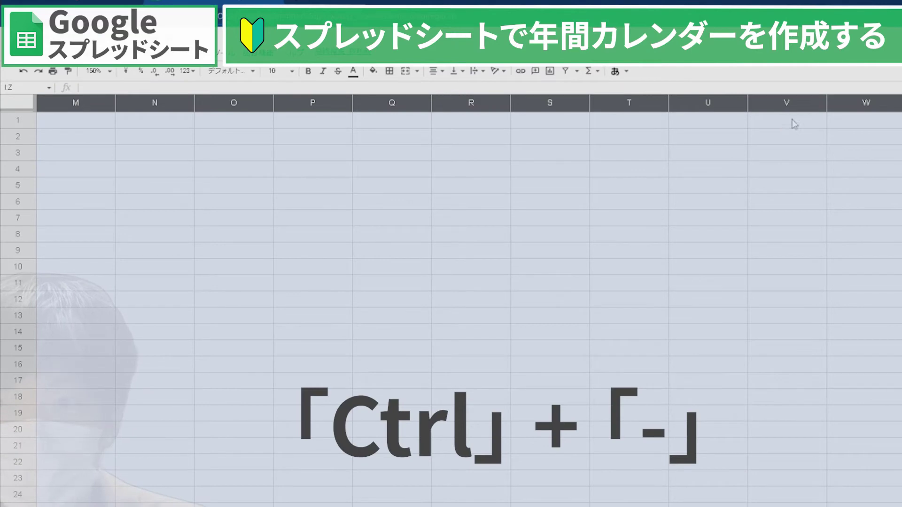
pyautogui.hotkey('ctrl', '-')
pyautogui.click(392, 201)
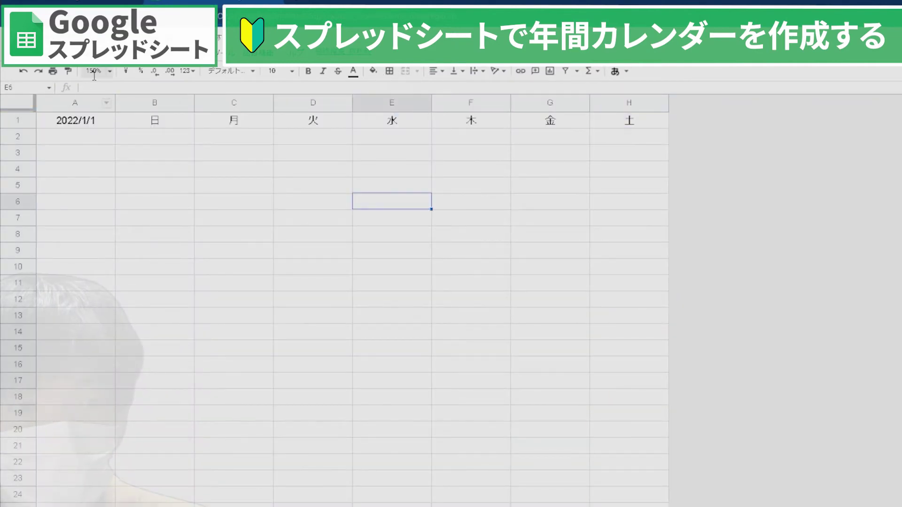
pyautogui.press('Up')
pyautogui.press('Left')
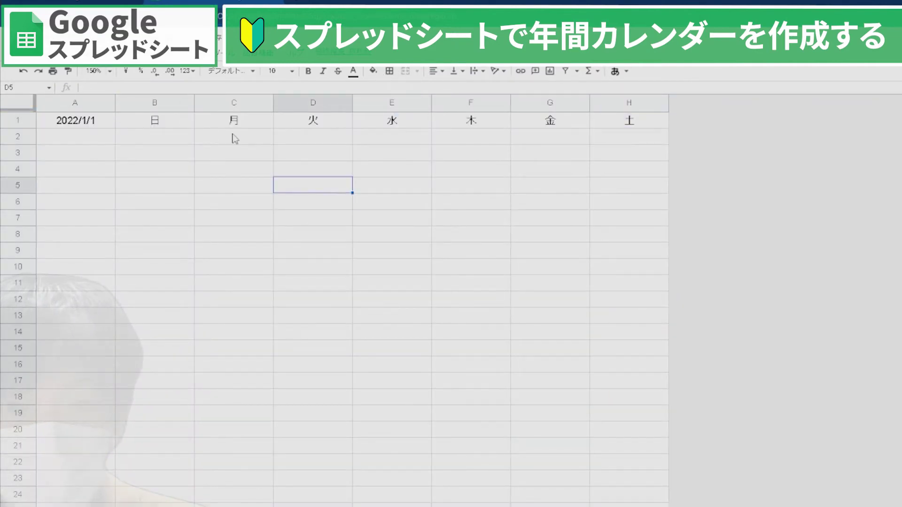
pyautogui.click(629, 102)
pyautogui.click(311, 171)
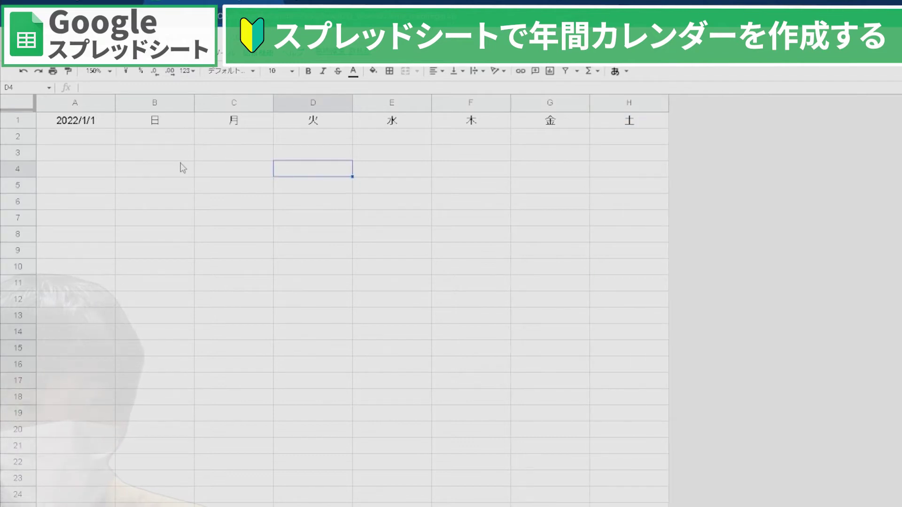
# - Freeze row 1 so the date and weekday headings stay in view
pyautogui.scroll(-5, 195, 175)
pyautogui.scroll(5, 216, 246)
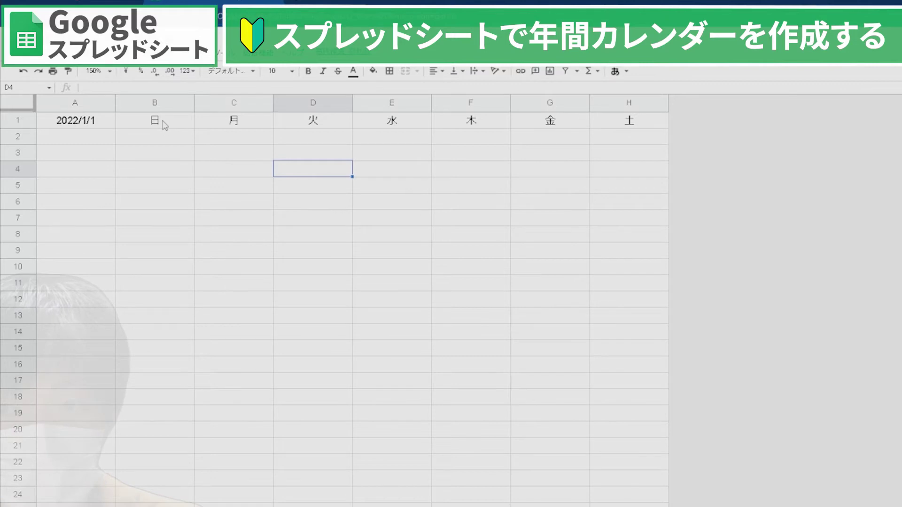
pyautogui.click(115, 60)
pyautogui.moveTo(149, 91)
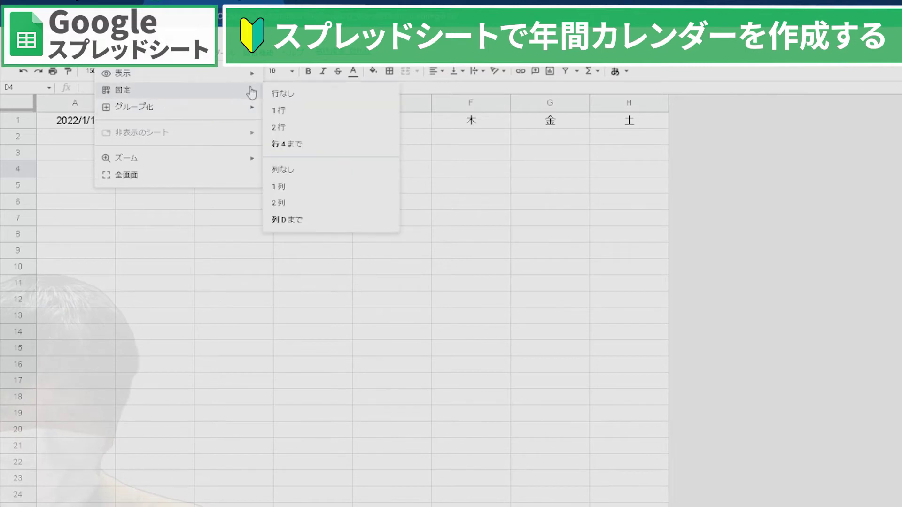
pyautogui.click(296, 111)
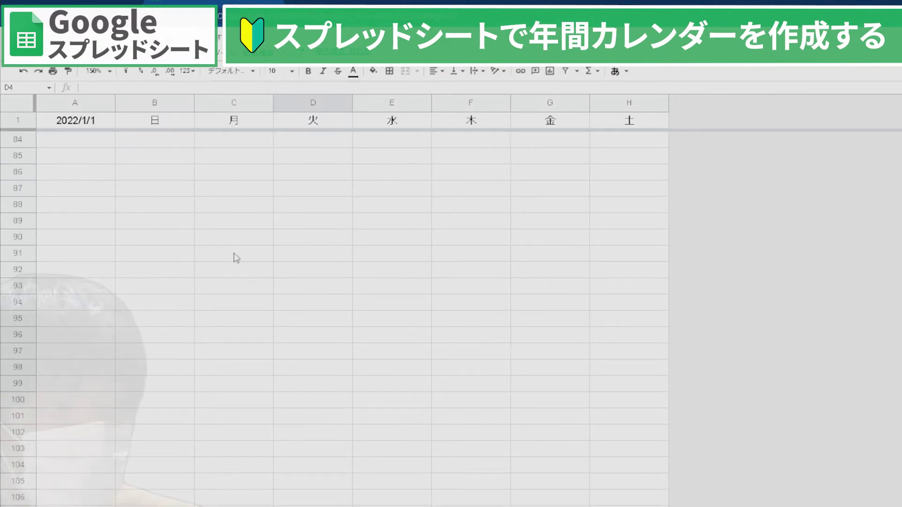
pyautogui.scroll(2, 238, 260)
pyautogui.scroll(-10, 174, 235)
pyautogui.scroll(10, 186, 228)
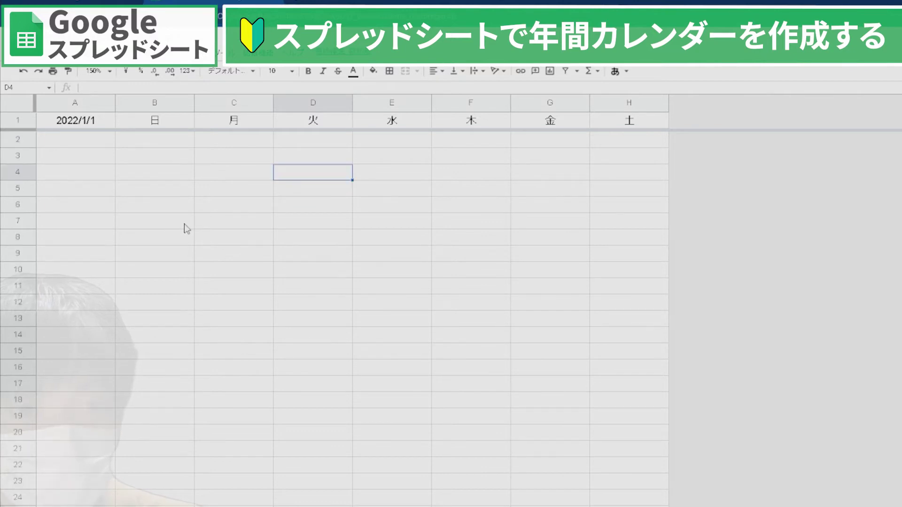
pyautogui.scroll(-4, 183, 221)
pyautogui.scroll(4, 202, 227)
pyautogui.click(188, 156)
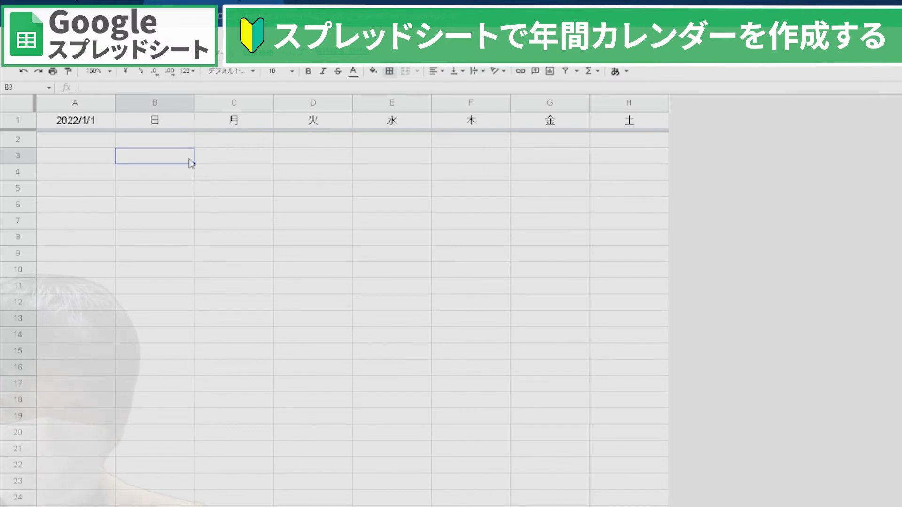
pyautogui.click(221, 159)
pyautogui.click(169, 147)
pyautogui.click(170, 162)
pyautogui.click(170, 144)
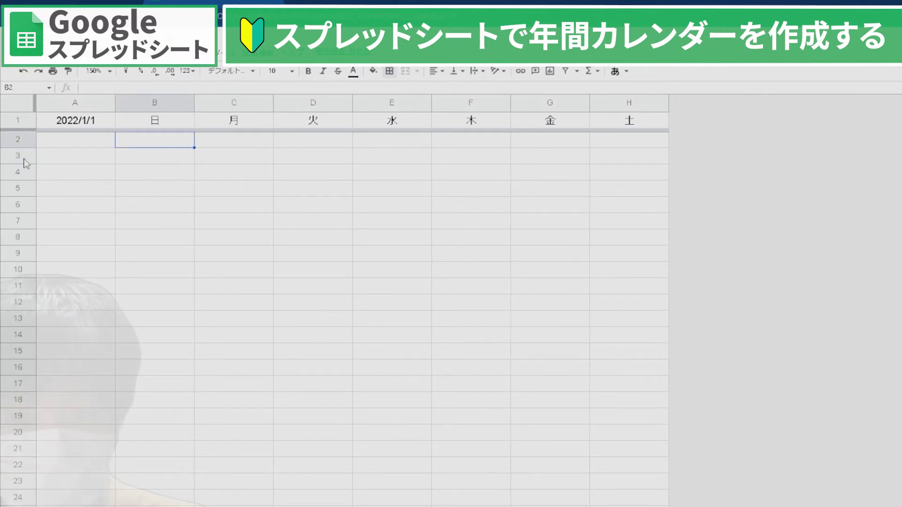
# - Increase the height of row 3 until it is nearly four times as tall as the other rows
pyautogui.moveTo(27, 164); pyautogui.dragTo(21, 190)
pyautogui.click(305, 263)
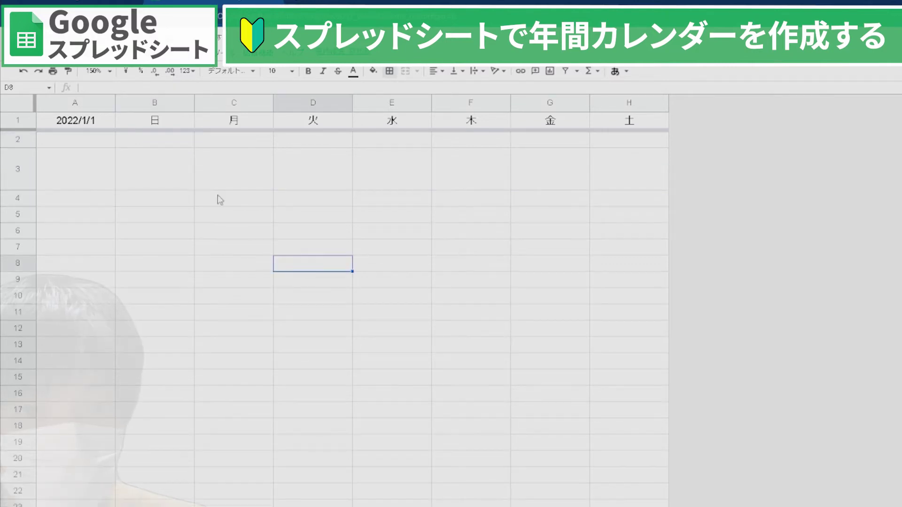
pyautogui.moveTo(174, 149); pyautogui.dragTo(169, 177)
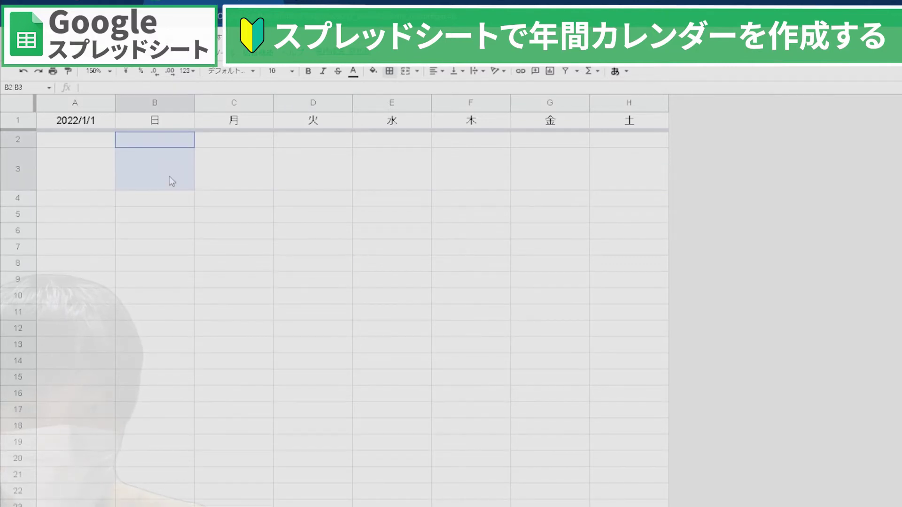
pyautogui.click(238, 220)
pyautogui.moveTo(27, 189); pyautogui.dragTo(27, 202)
pyautogui.click(127, 147)
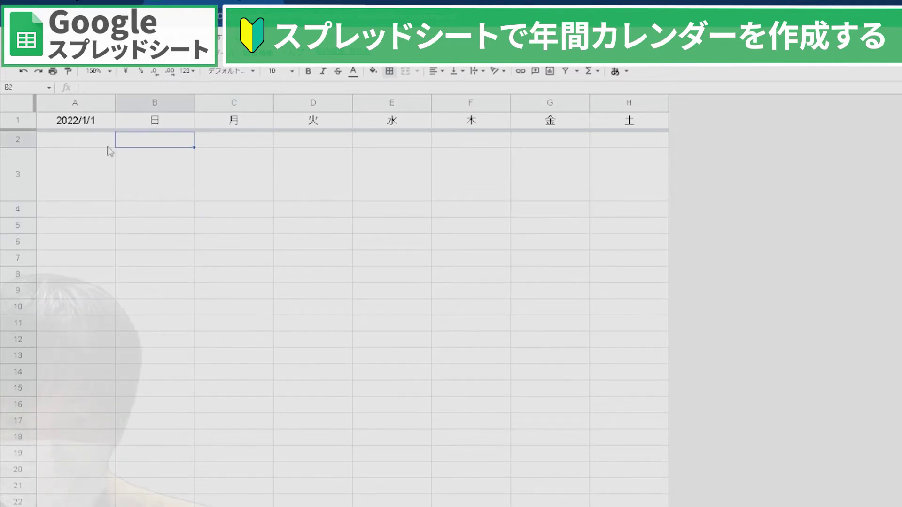
pyautogui.click(66, 189)
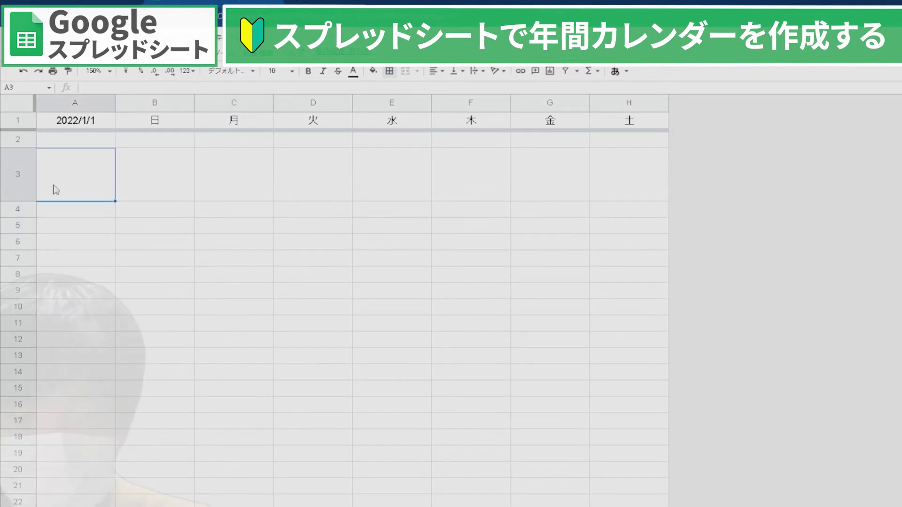
pyautogui.click(33, 178)
pyautogui.click(135, 183)
pyautogui.click(23, 192)
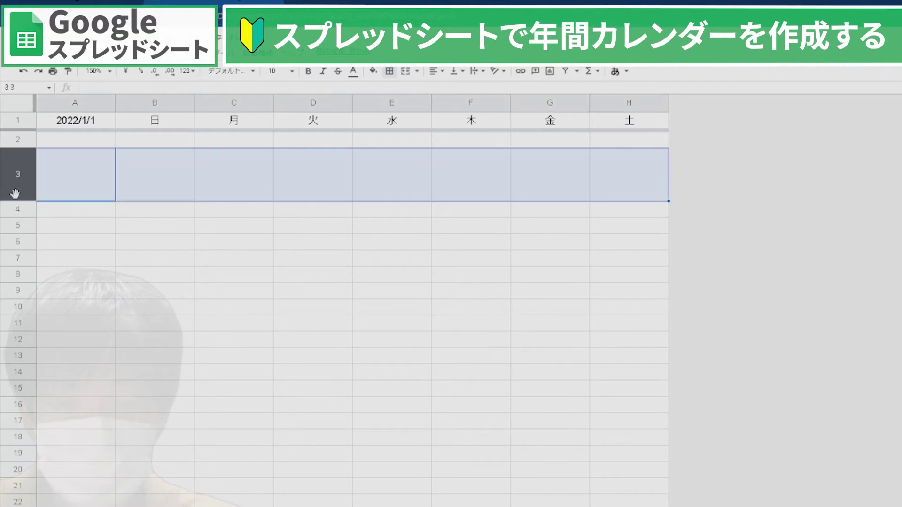
pyautogui.moveTo(16, 200); pyautogui.dragTo(16, 207)
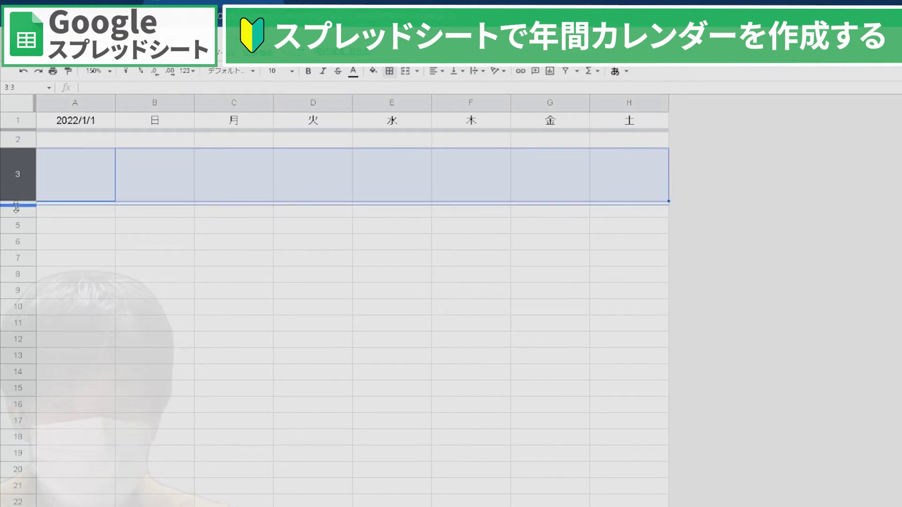
pyautogui.moveTo(217, 263); pyautogui.dragTo(218, 243)
# - Apply an outer border around the two-cell day block B2:B3, leaving no line between the cells
pyautogui.moveTo(177, 150); pyautogui.dragTo(178, 140)
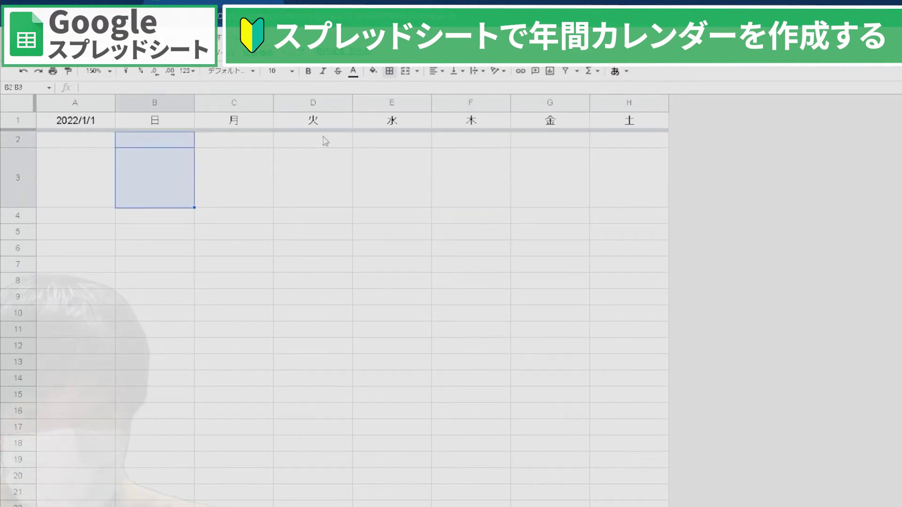
pyautogui.click(389, 71)
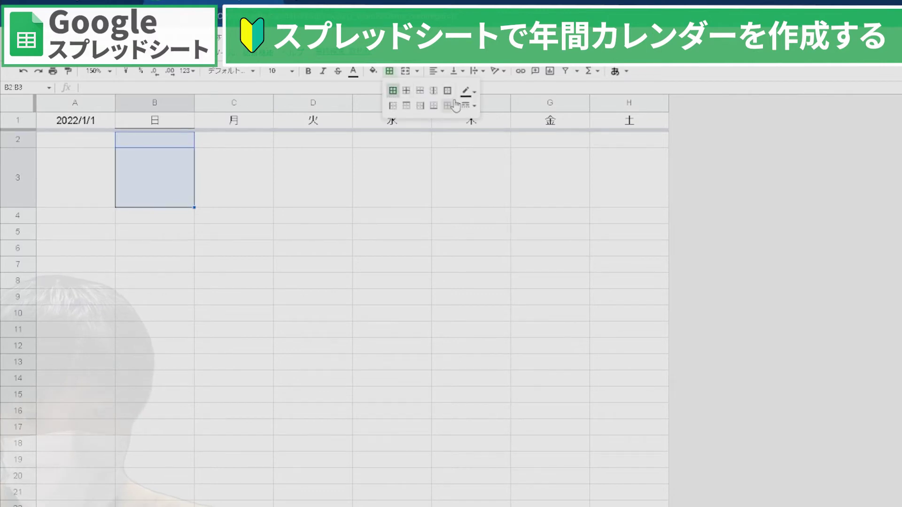
pyautogui.click(389, 72)
pyautogui.click(389, 71)
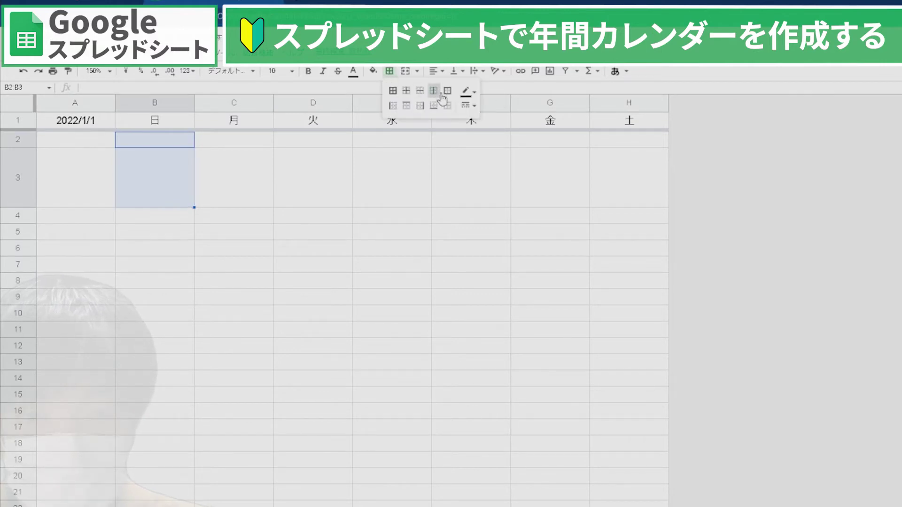
pyautogui.click(447, 94)
pyautogui.click(282, 198)
pyautogui.click(202, 231)
pyautogui.click(161, 151)
pyautogui.click(219, 188)
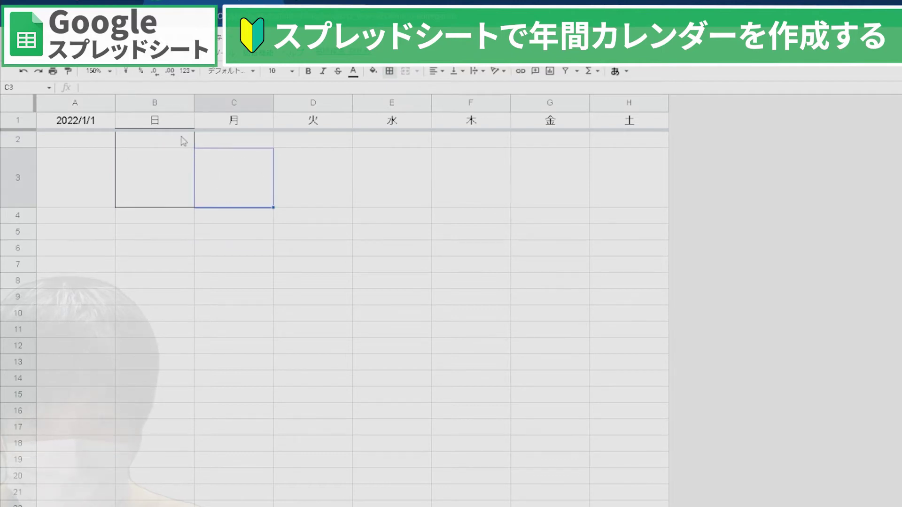
# - Apply outer borders and inner vertical borders to the week block B2:H3
pyautogui.moveTo(183, 141); pyautogui.dragTo(672, 195)
pyautogui.click(392, 75)
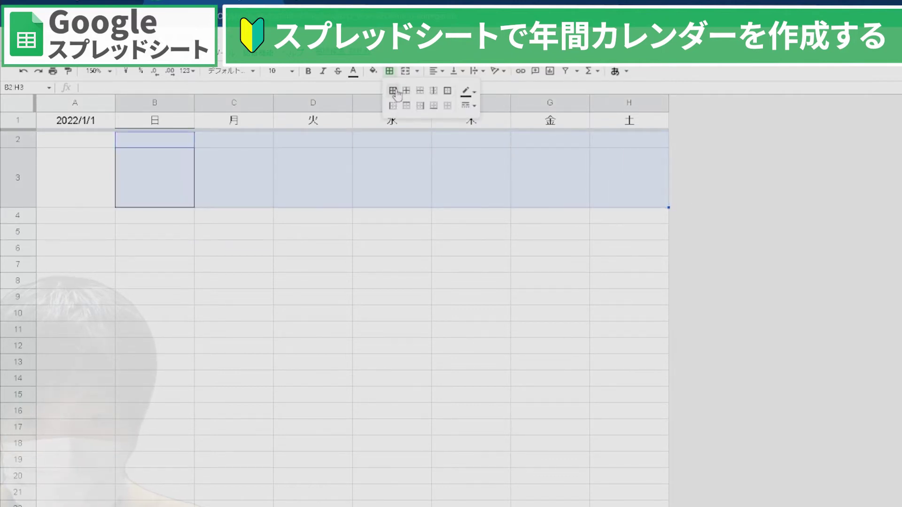
pyautogui.click(447, 91)
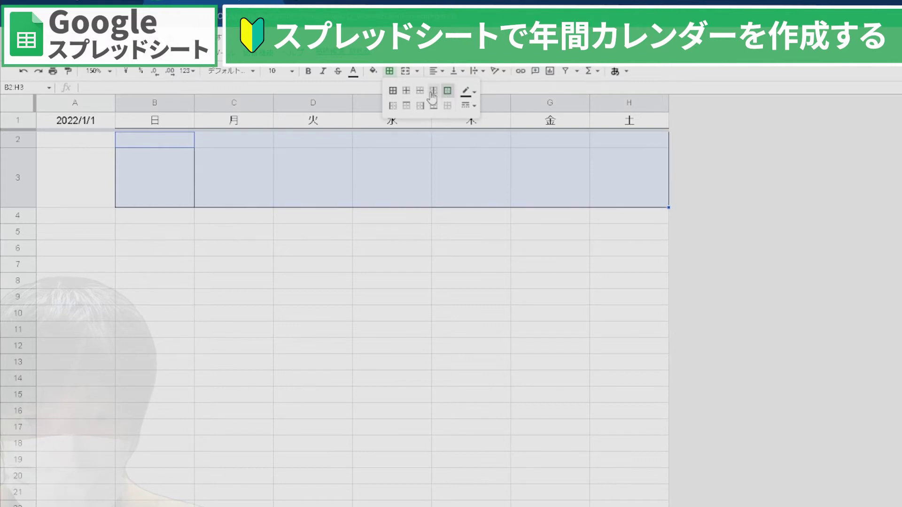
pyautogui.click(434, 90)
pyautogui.click(347, 193)
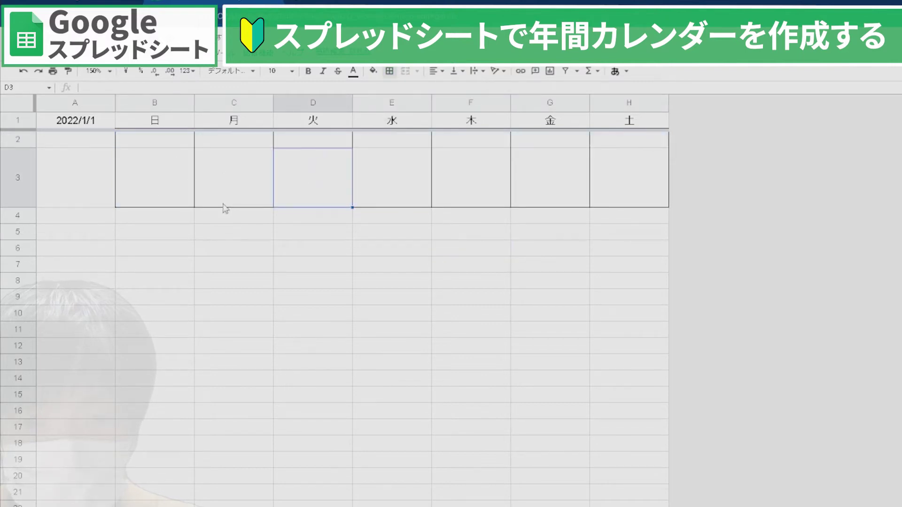
pyautogui.click(434, 247)
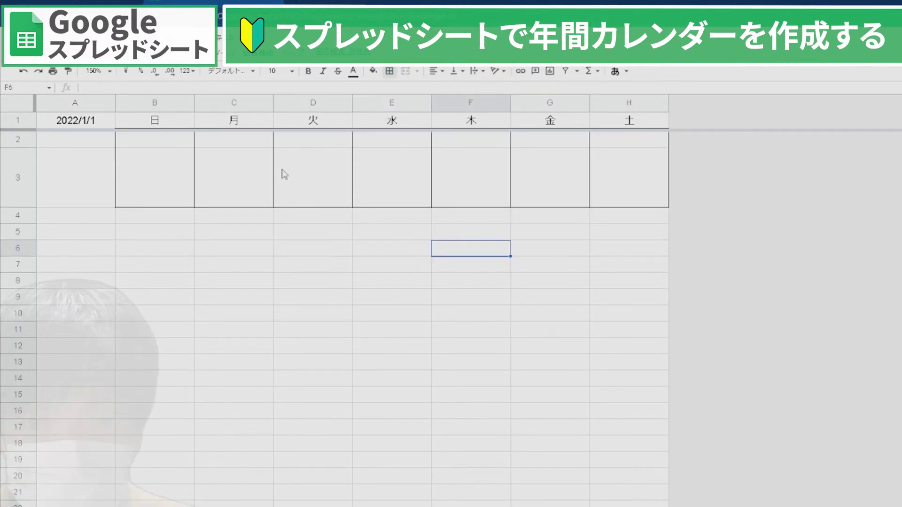
pyautogui.click(215, 144)
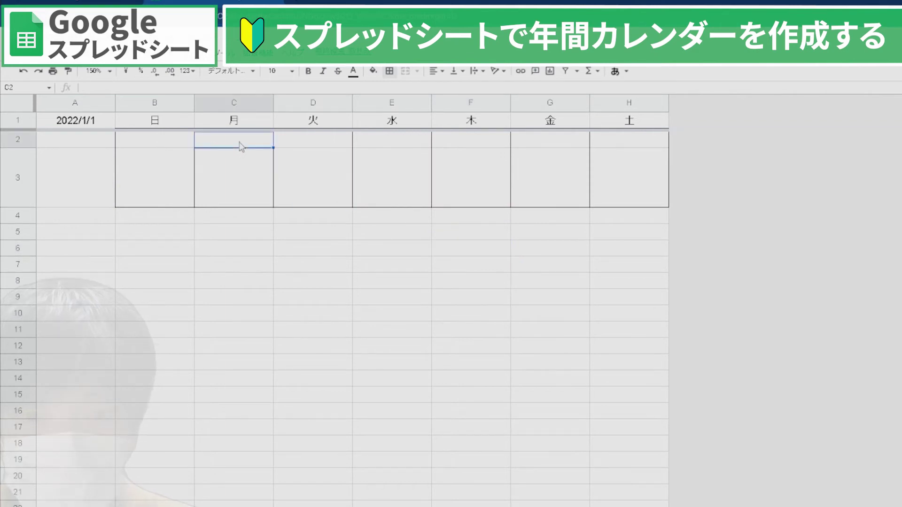
pyautogui.click(288, 146)
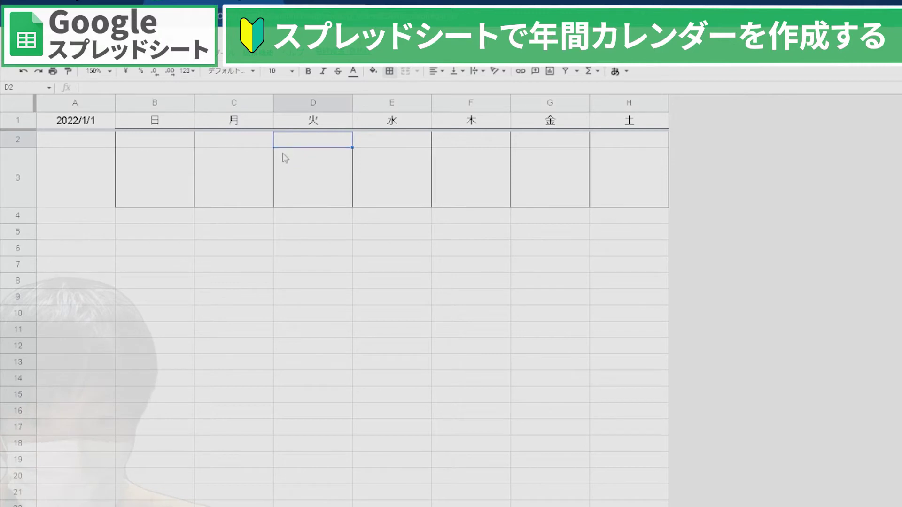
pyautogui.click(278, 173)
pyautogui.click(242, 181)
pyautogui.press('Tab')
pyautogui.click(177, 185)
pyautogui.click(234, 185)
pyautogui.click(282, 185)
pyautogui.doubleClick(299, 188)
pyautogui.click(381, 188)
pyautogui.click(464, 177)
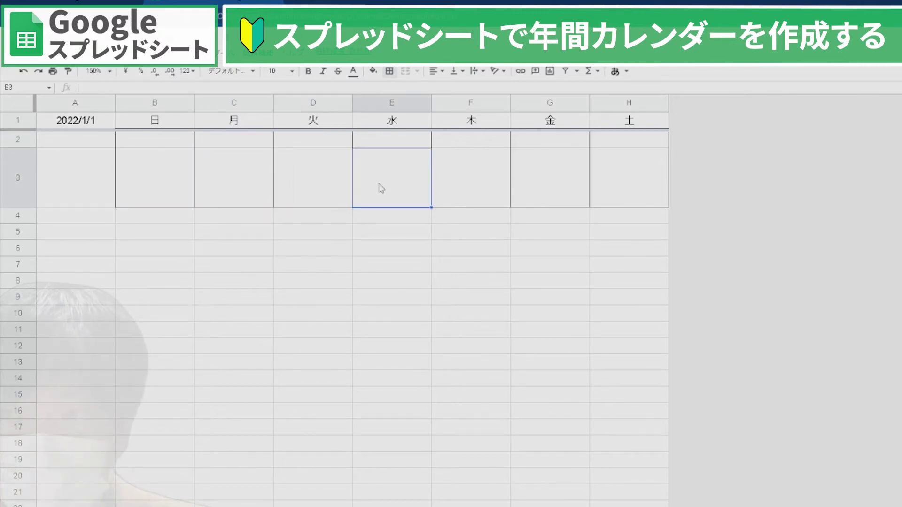
pyautogui.click(569, 184)
pyautogui.click(593, 191)
pyautogui.click(479, 228)
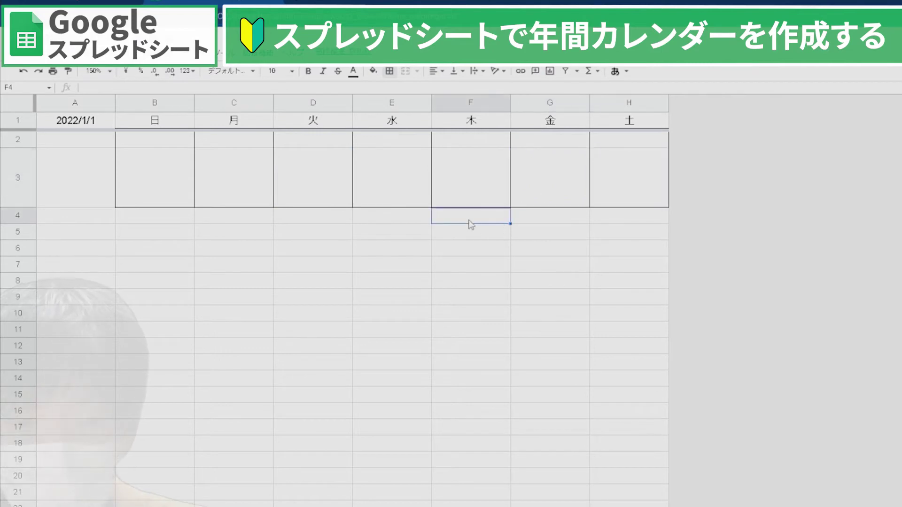
pyautogui.click(200, 186)
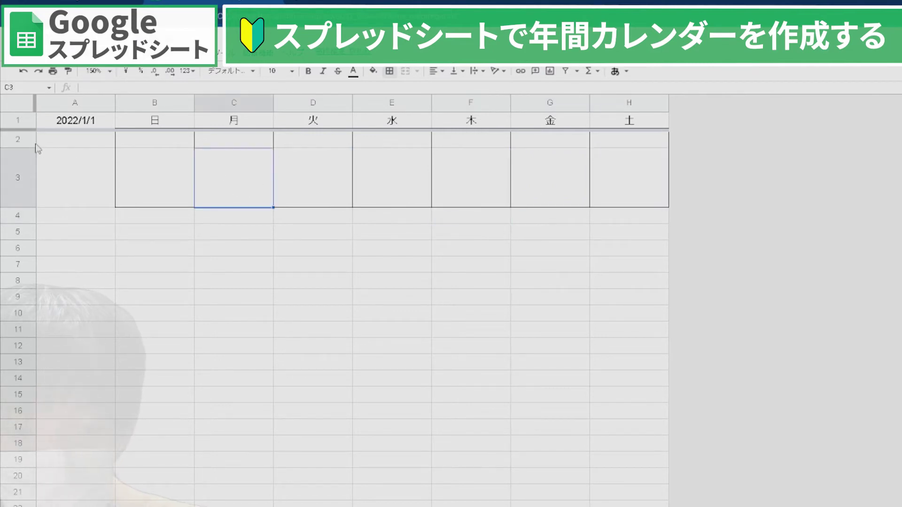
# - Copy rows 2 and 3 and paste them over rows 4 through 101 to repeat the bordered week block
pyautogui.moveTo(29, 139); pyautogui.dragTo(28, 177)
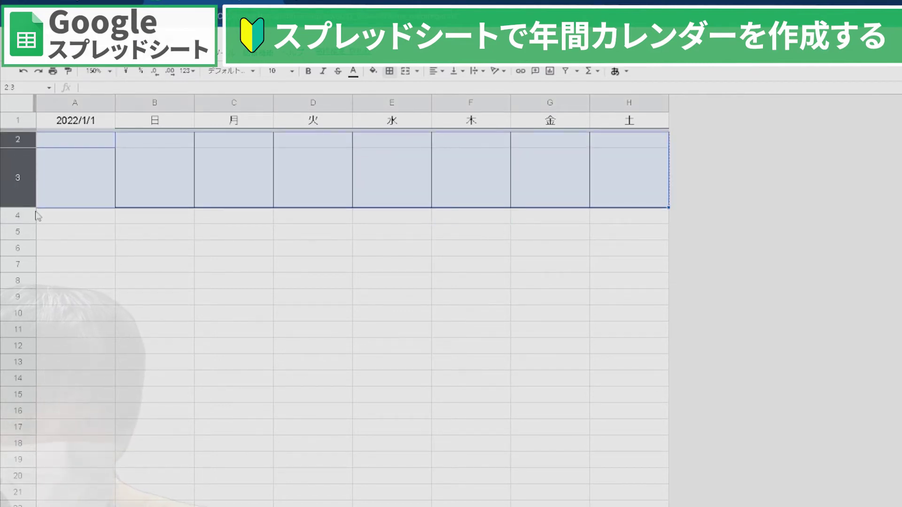
pyautogui.click(37, 216)
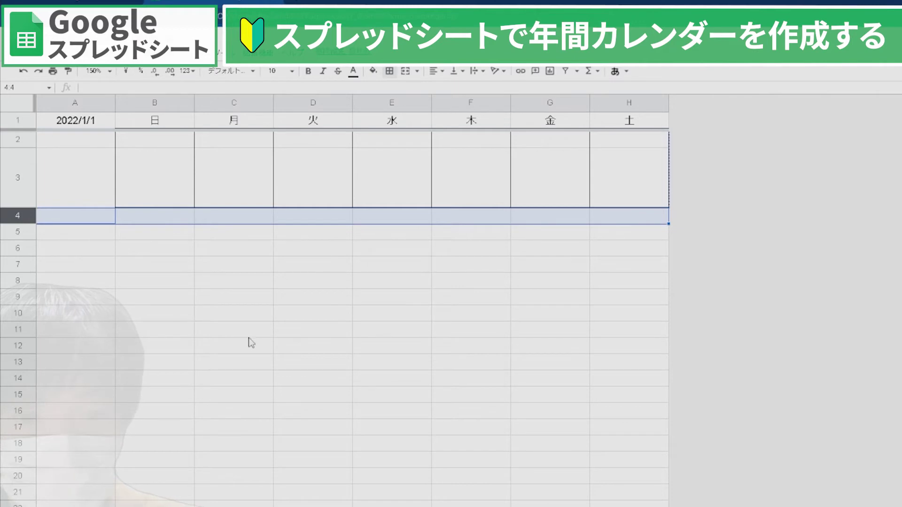
pyautogui.scroll(-20, 136, 423)
pyautogui.scroll(2, 71, 405)
pyautogui.keyDown('shift'); pyautogui.click(24, 383); pyautogui.keyUp('shift')
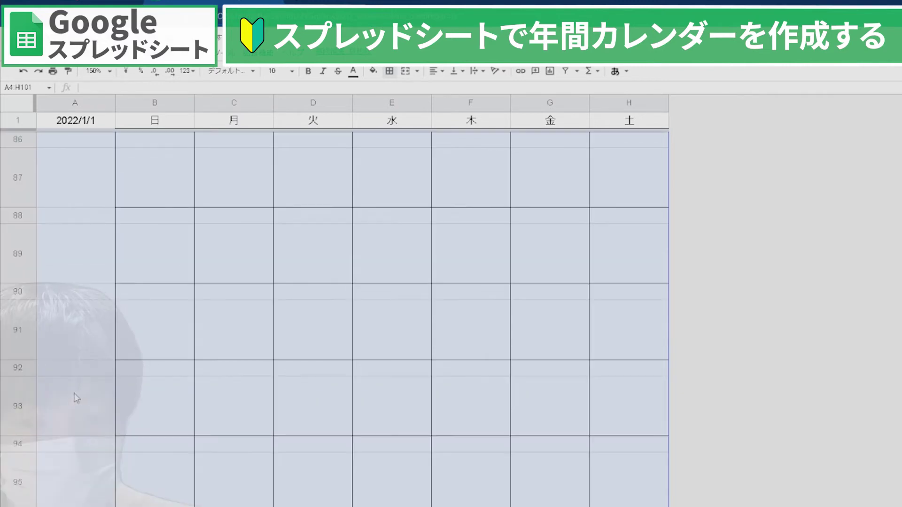
pyautogui.scroll(20, 256, 460)
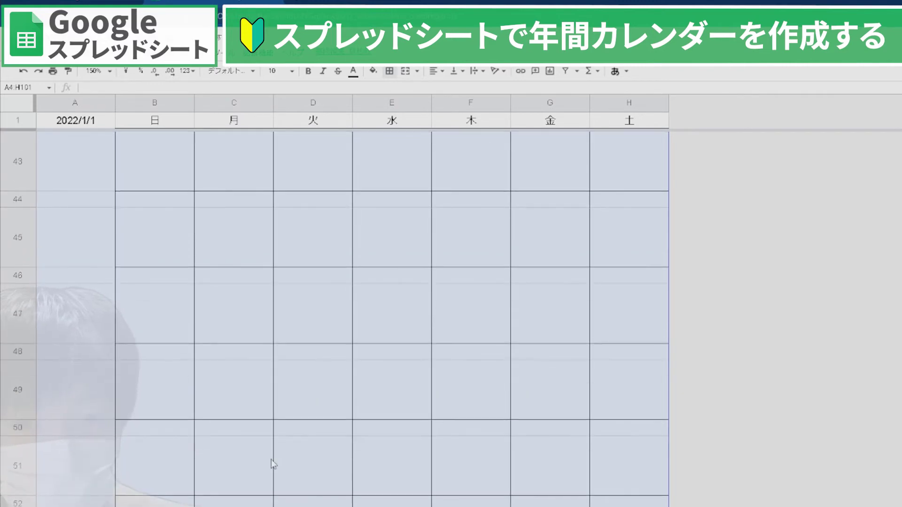
pyautogui.click(270, 342)
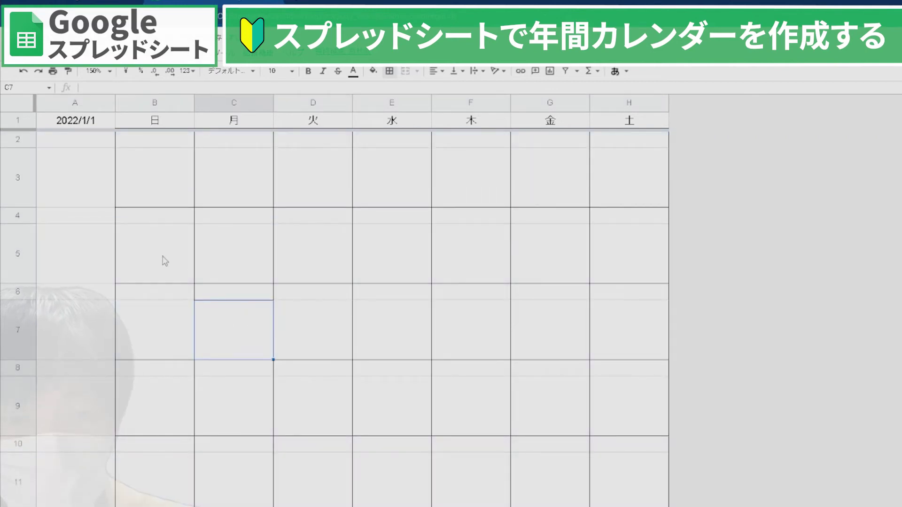
# - Delete all the unused rows below the bordered calendar grid, from row 102 to the end of the sheet
pyautogui.click(162, 230)
pyautogui.scroll(-20, 260, 338)
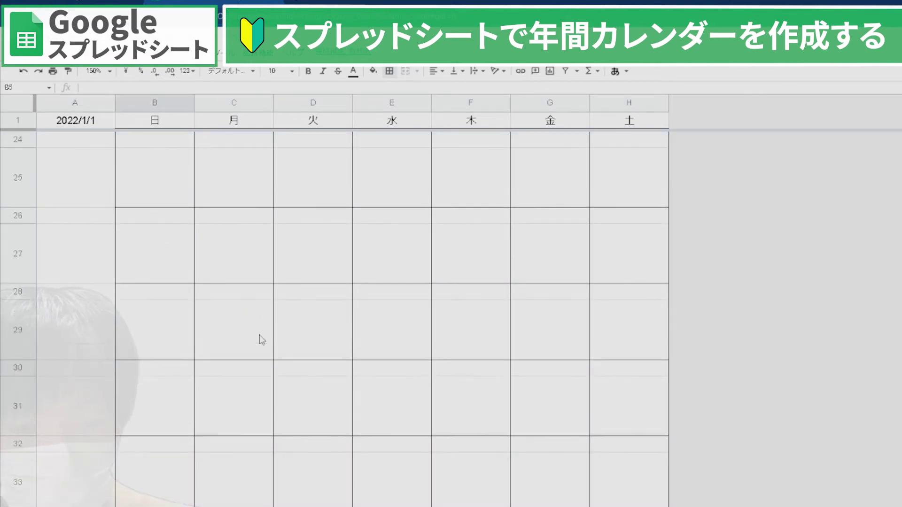
pyautogui.scroll(-8, 256, 348)
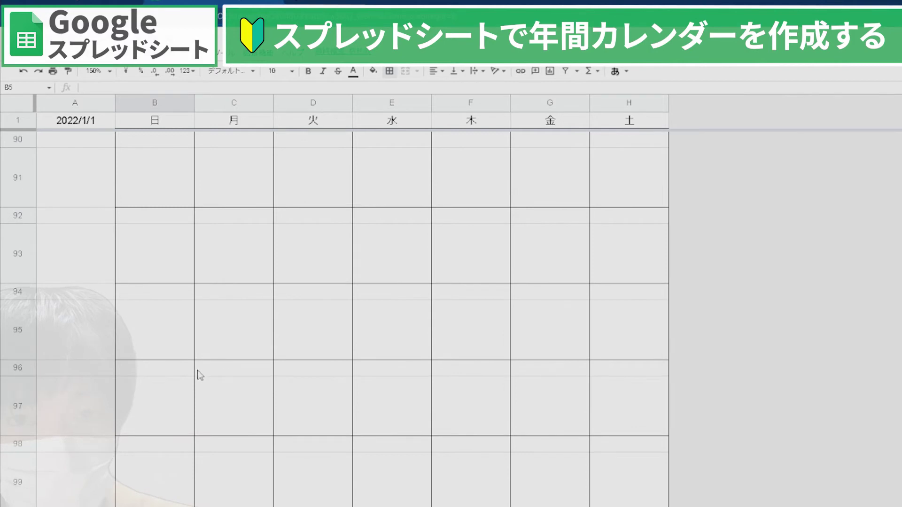
pyautogui.click(28, 352)
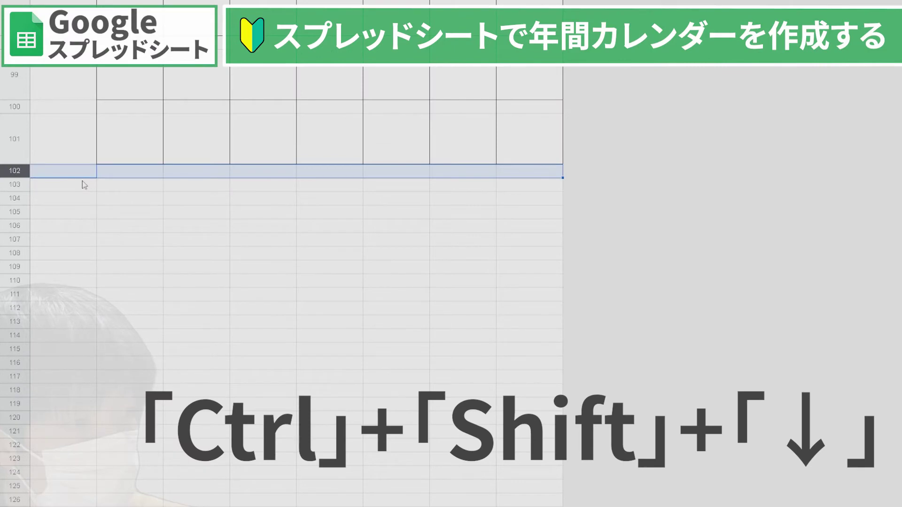
pyautogui.hotkey('ctrl', 'shift', 'Down')
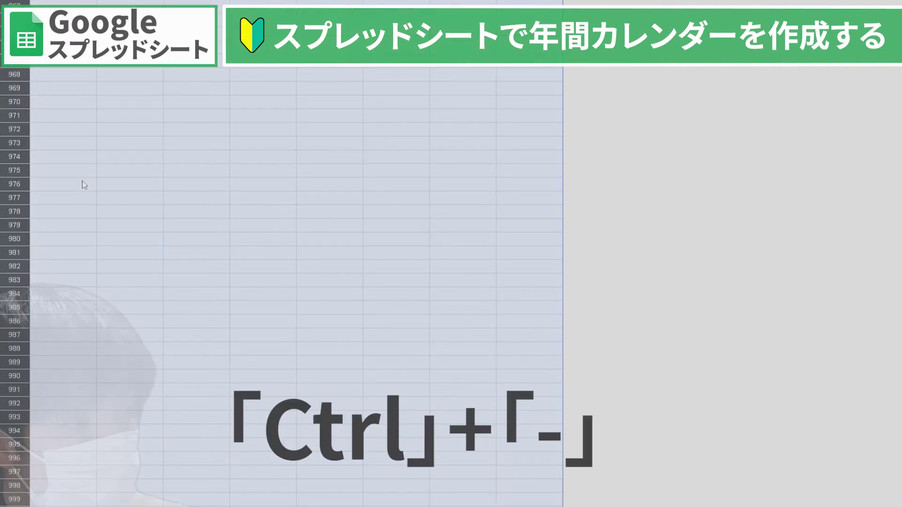
pyautogui.hotkey('ctrl', '-')
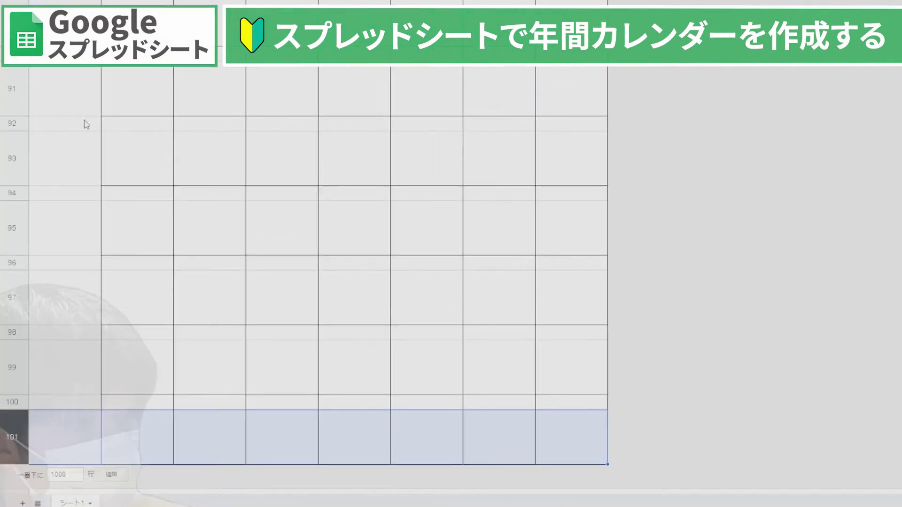
# - Open the keyboard shortcuts list and examine the option that enables compatible spreadsheet shortcuts
pyautogui.click(90, 199)
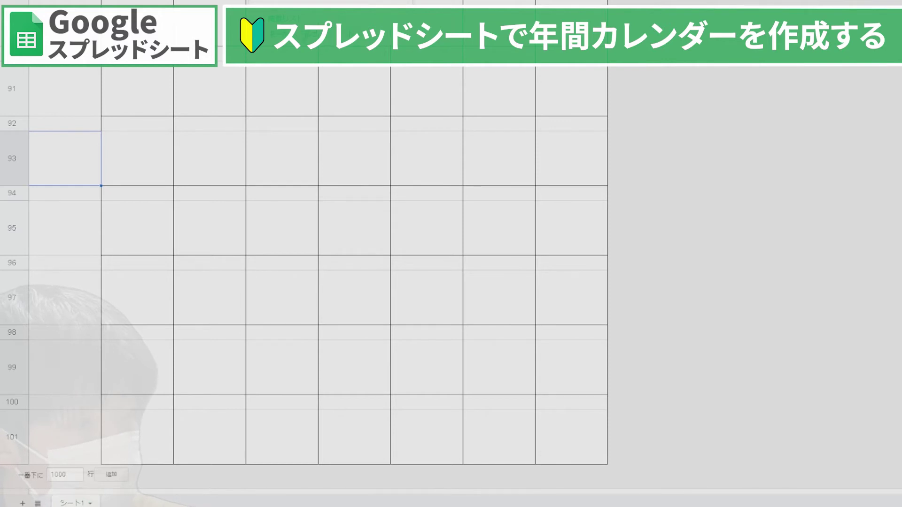
pyautogui.hotkey('ctrl', '/')
pyautogui.moveTo(385, 284); pyautogui.dragTo(477, 309)
pyautogui.click(467, 291)
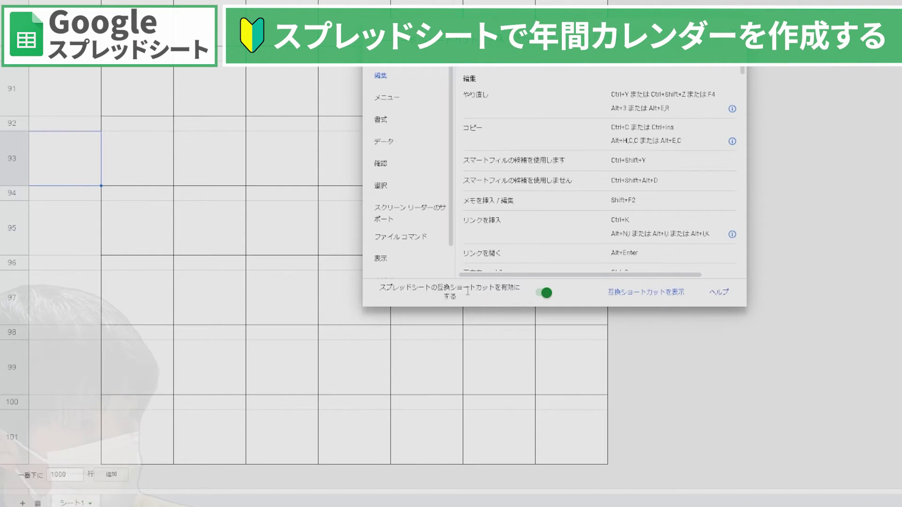
pyautogui.press('Escape')
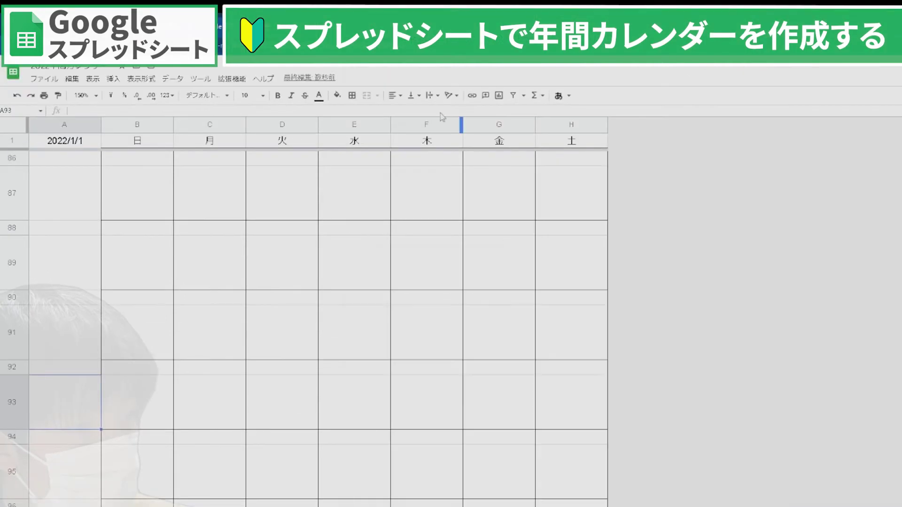
pyautogui.click(262, 79)
pyautogui.click(296, 277)
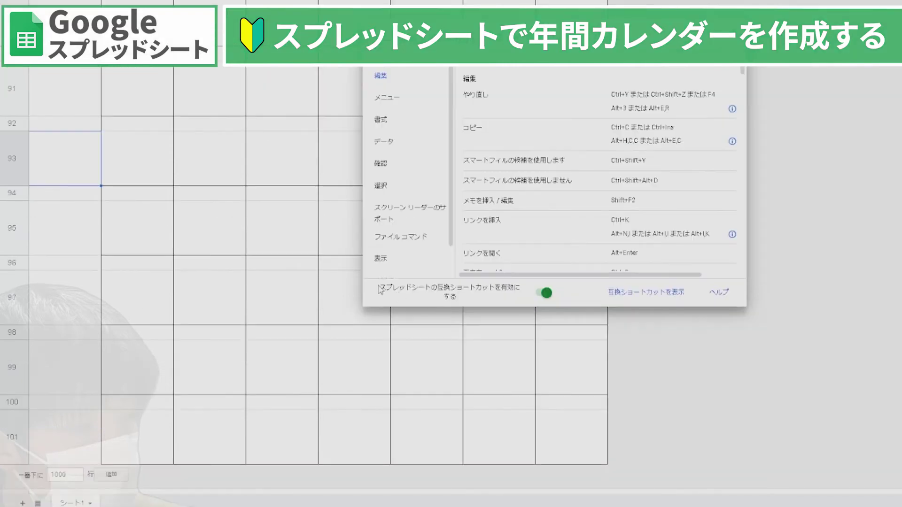
pyautogui.moveTo(380, 289); pyautogui.dragTo(510, 307)
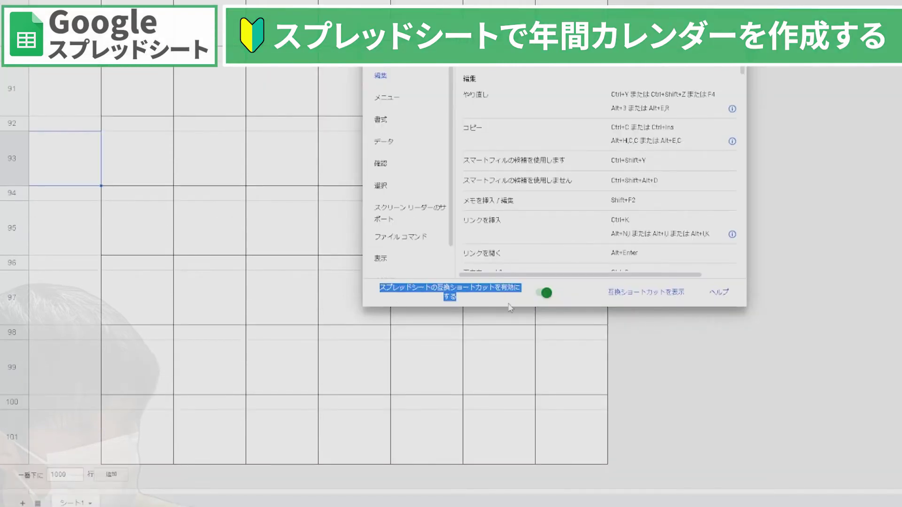
pyautogui.click(467, 302)
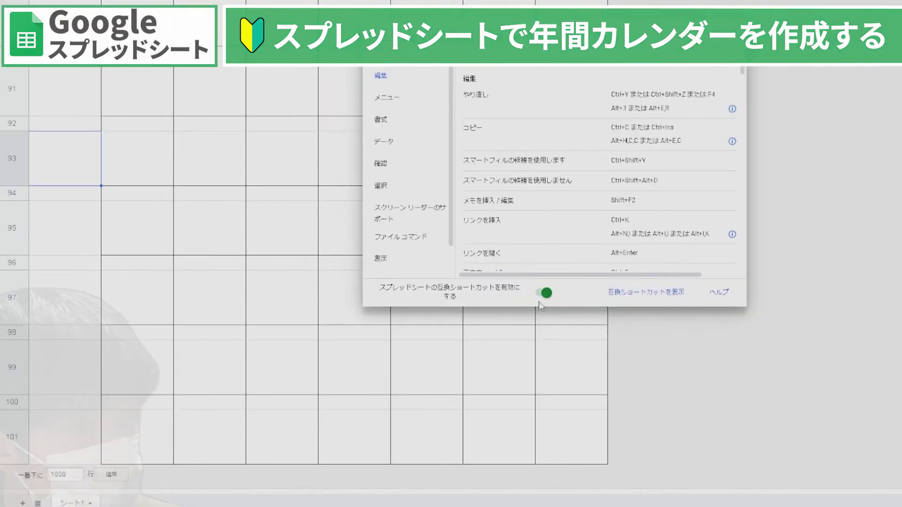
pyautogui.press('Escape')
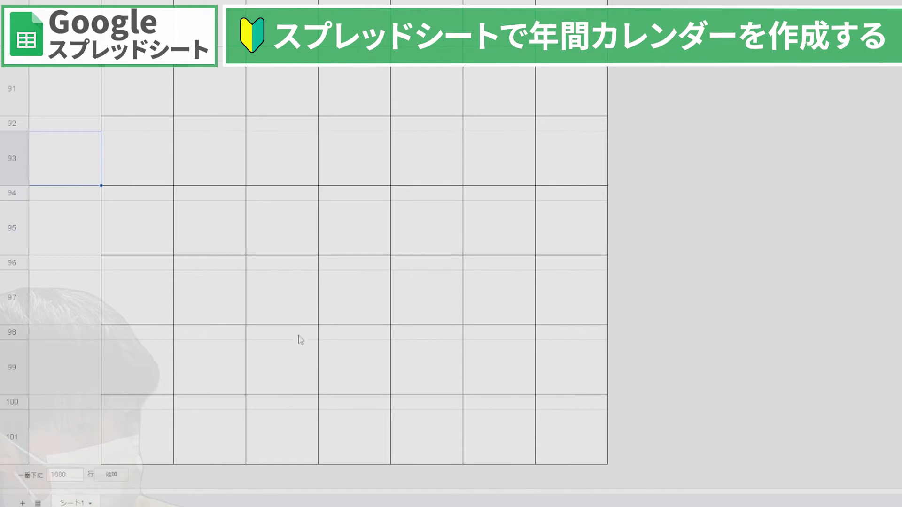
# - Delete row 101 as a trial and undo the deletion
pyautogui.click(19, 435)
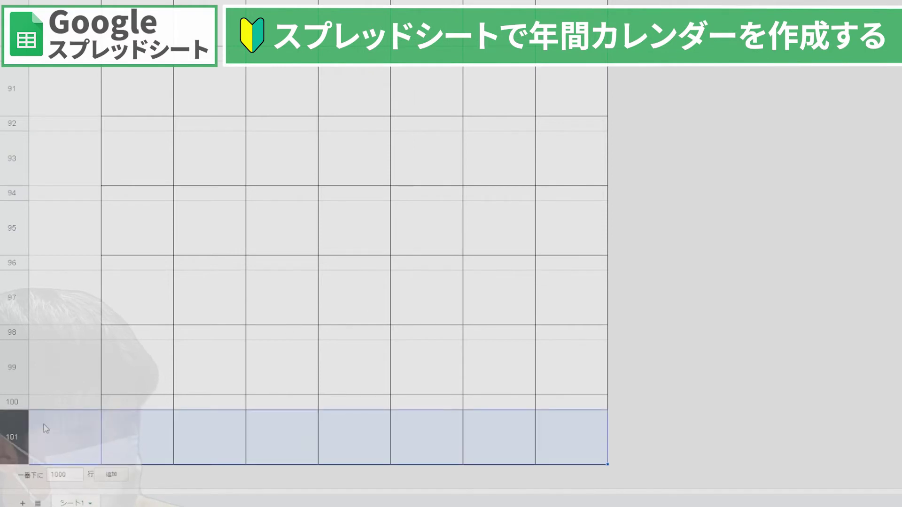
pyautogui.hotkey('ctrl', '-')
pyautogui.click(77, 414)
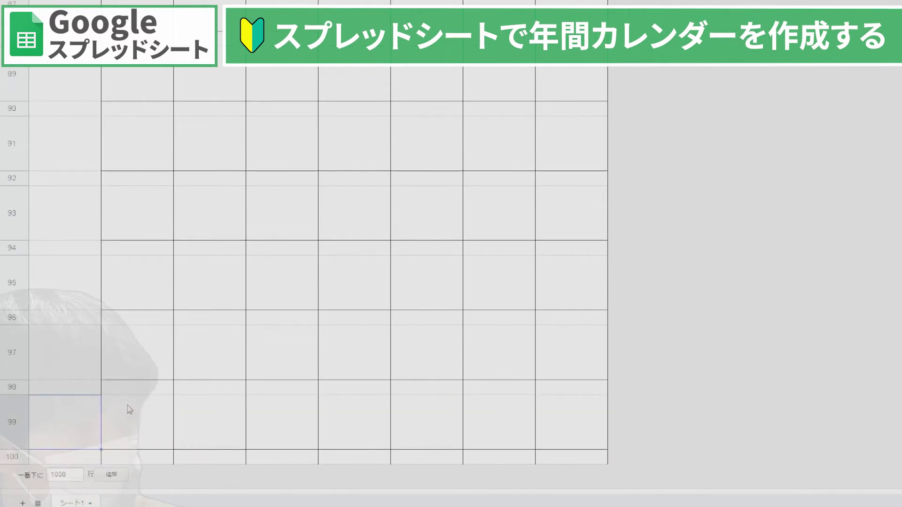
pyautogui.hotkey('ctrl', 'z')
pyautogui.click(177, 391)
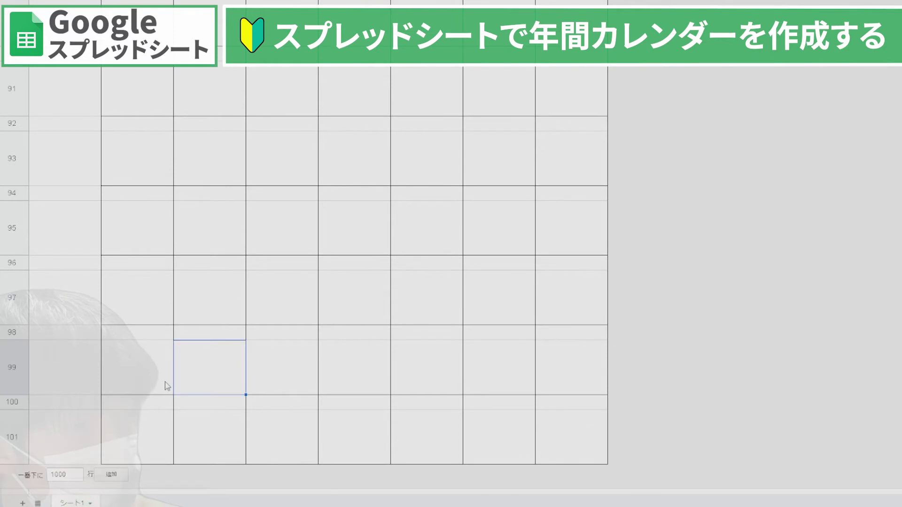
# - Turn off the gridlines of the calendar sheet so only the drawn borders show
pyautogui.scroll(20, 200, 293)
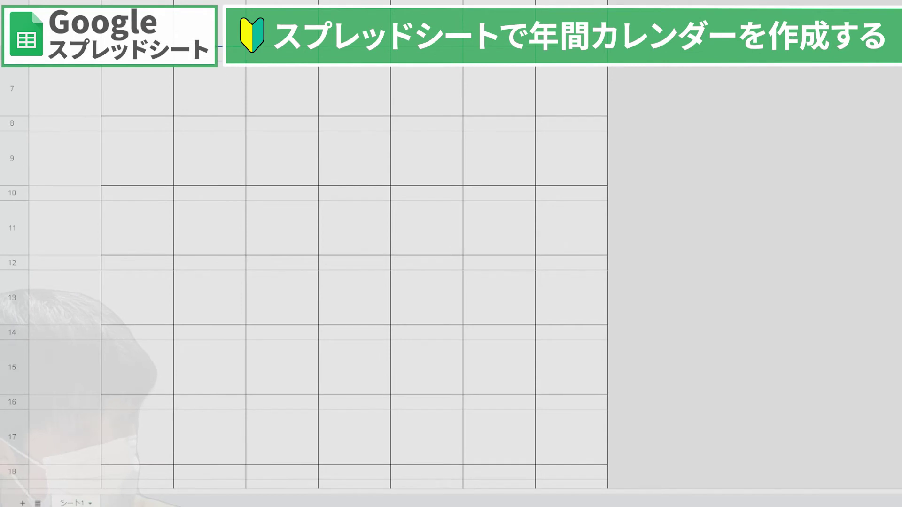
pyautogui.click(92, 89)
pyautogui.moveTo(93, 107)
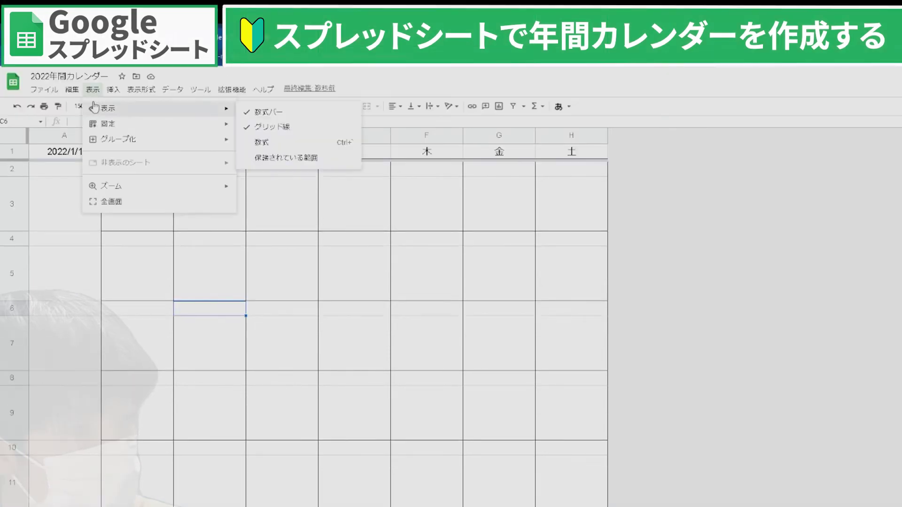
pyautogui.click(309, 128)
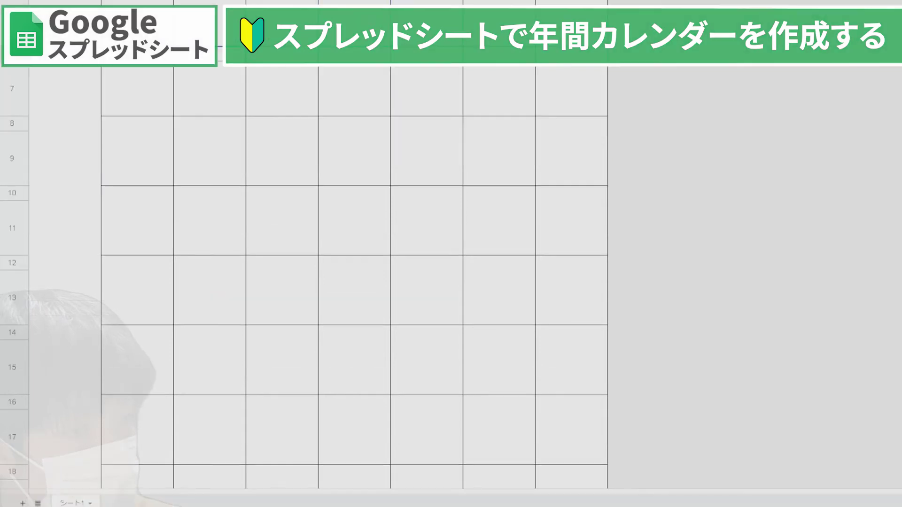
pyautogui.scroll(-2, 262, 132)
pyautogui.scroll(4, 261, 128)
pyautogui.scroll(2, 262, 110)
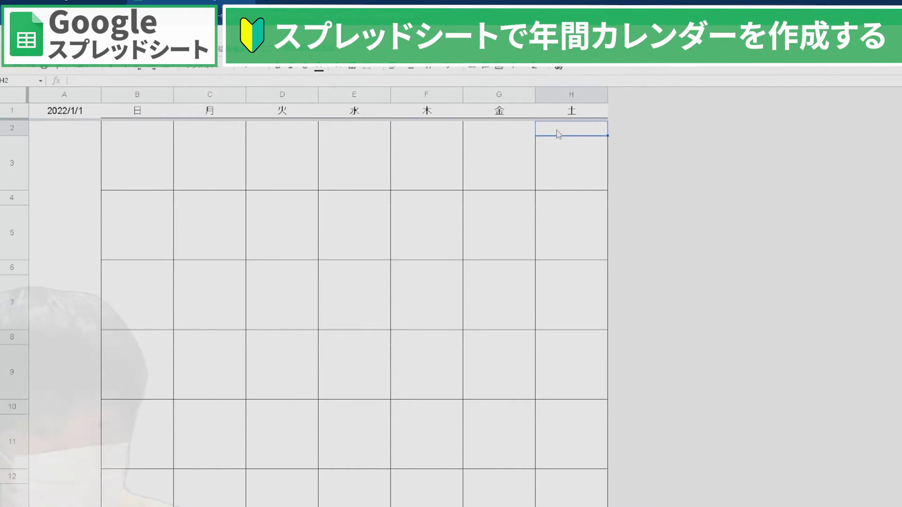
pyautogui.write('=')
pyautogui.press('Return')
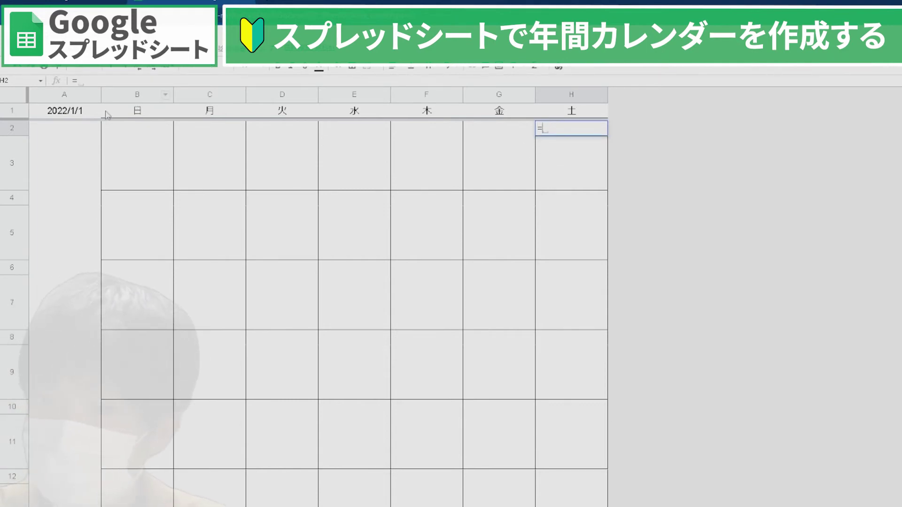
pyautogui.click(75, 112)
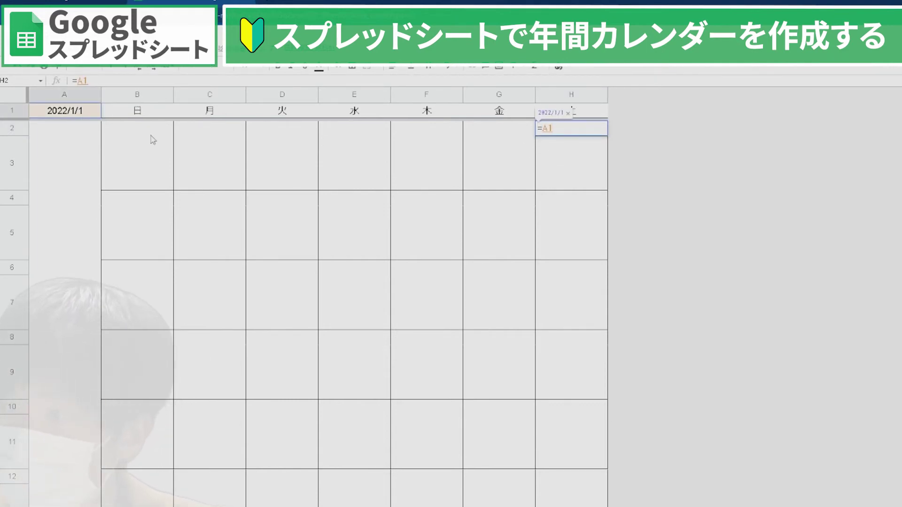
pyautogui.press('Escape')
# - Enter the date 1/1 in H2, the Saturday cell of the first week
pyautogui.write('1/1')
pyautogui.press('Return')
pyautogui.press('Up')
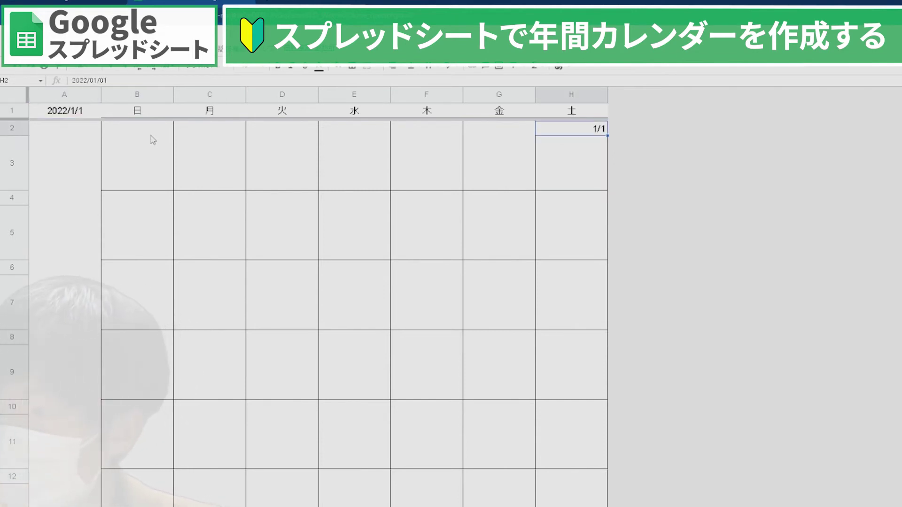
# - Enter the formula =H2-1 in G2 to get the day before the first Saturday
pyautogui.press('Left')
pyautogui.press('Left')
pyautogui.press('Right')
pyautogui.write('=')
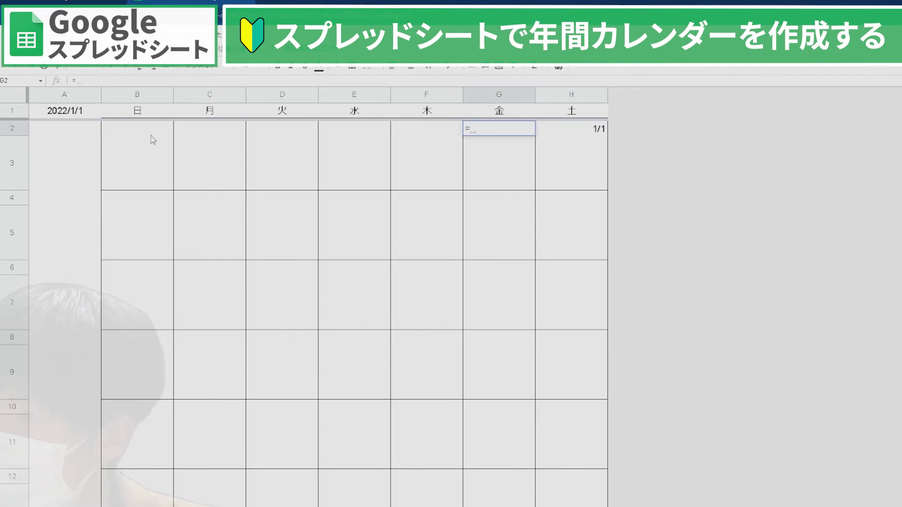
pyautogui.press('Right')
pyautogui.write('-1')
pyautogui.press('Return')
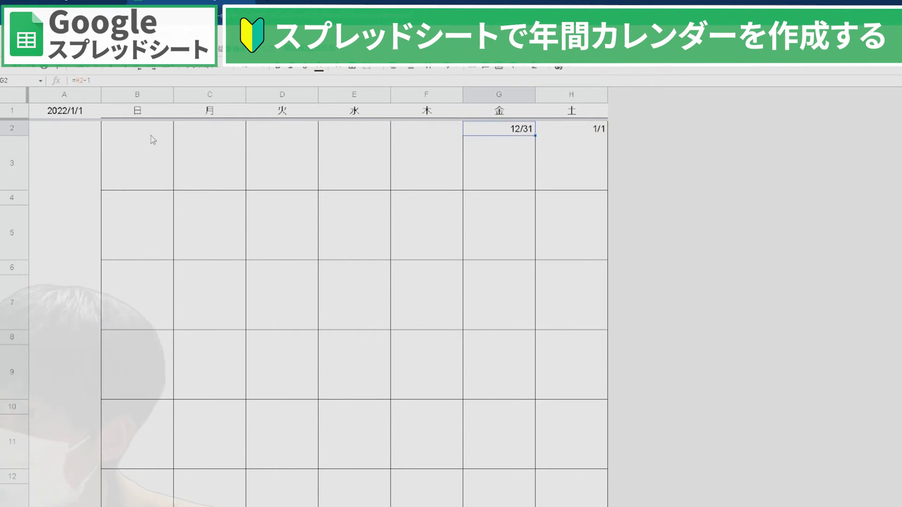
# - Copy the formula in G2 and paste it across B2:G2 to fill the first week's dates
pyautogui.hotkey('ctrl', 'c')
pyautogui.keyDown('shift'); pyautogui.click(151, 137); pyautogui.keyUp('shift')
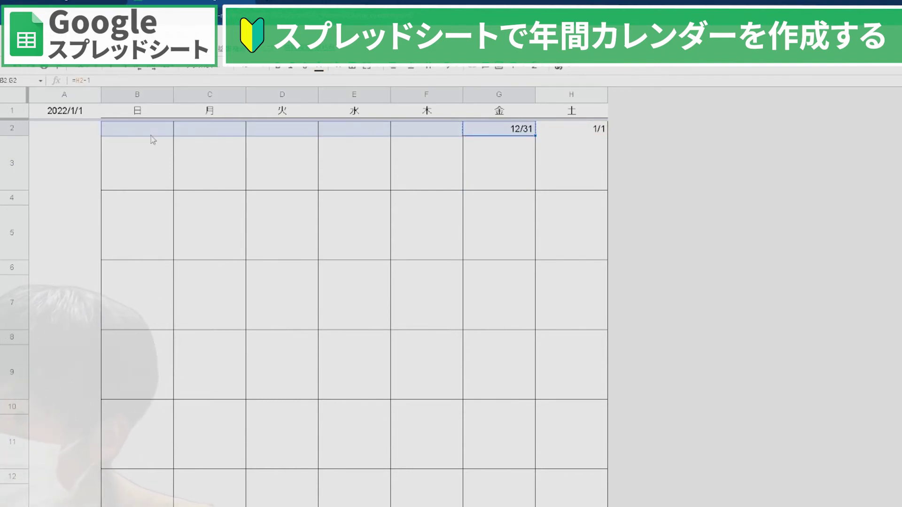
pyautogui.hotkey('ctrl', 'v')
# - Examine the formulas in the first week's date cells from B2 to H2
pyautogui.press('Left')
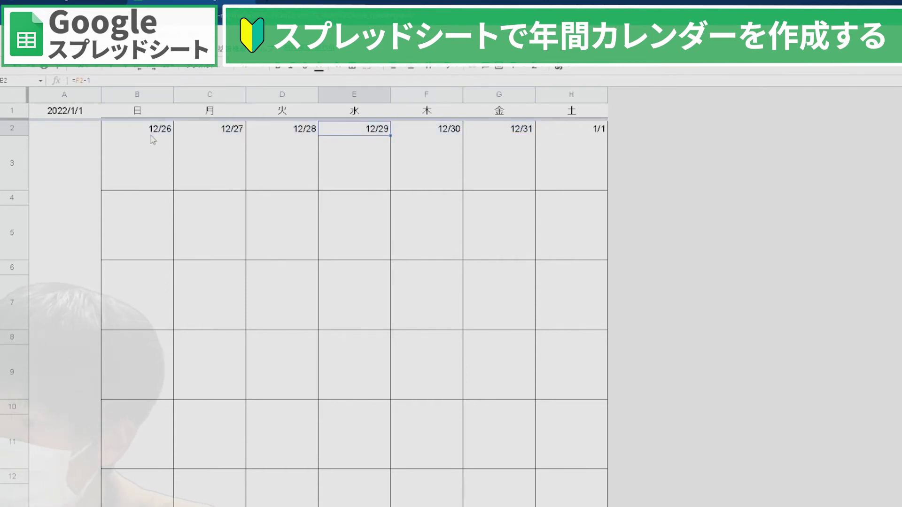
pyautogui.press('Left')
pyautogui.press('Left')
pyautogui.press('Left')
pyautogui.press('Right')
pyautogui.press('Right')
pyautogui.press('Right')
pyautogui.press('Right')
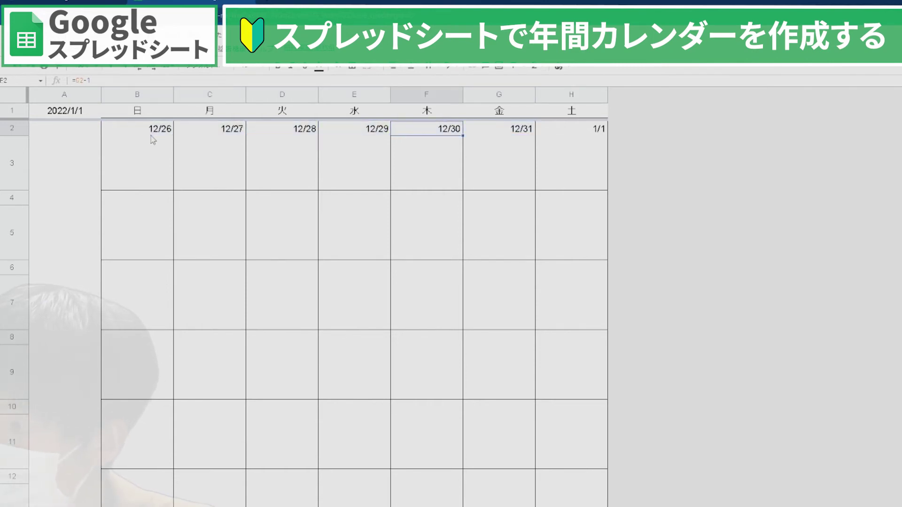
pyautogui.press('Right')
pyautogui.press('Right')
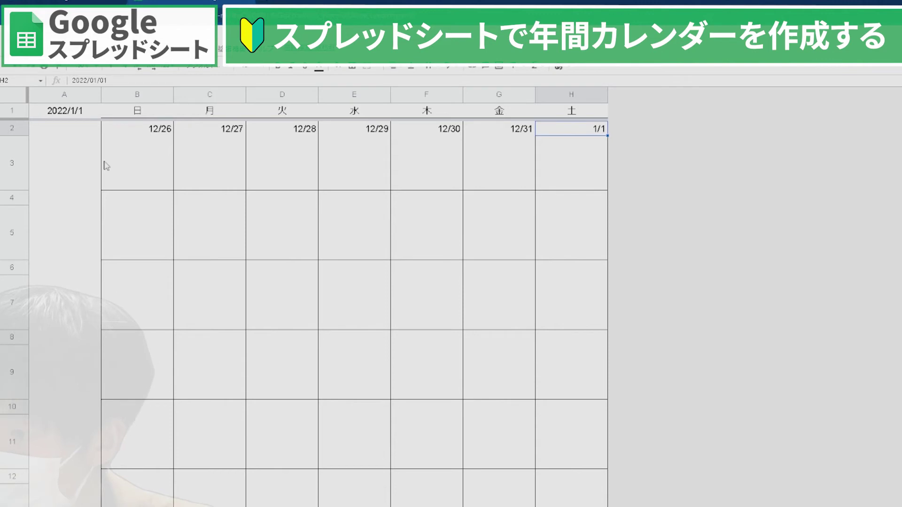
# - Enter the formula =H2+1 in B4 to start the second week after the first Saturday
pyautogui.click(143, 202)
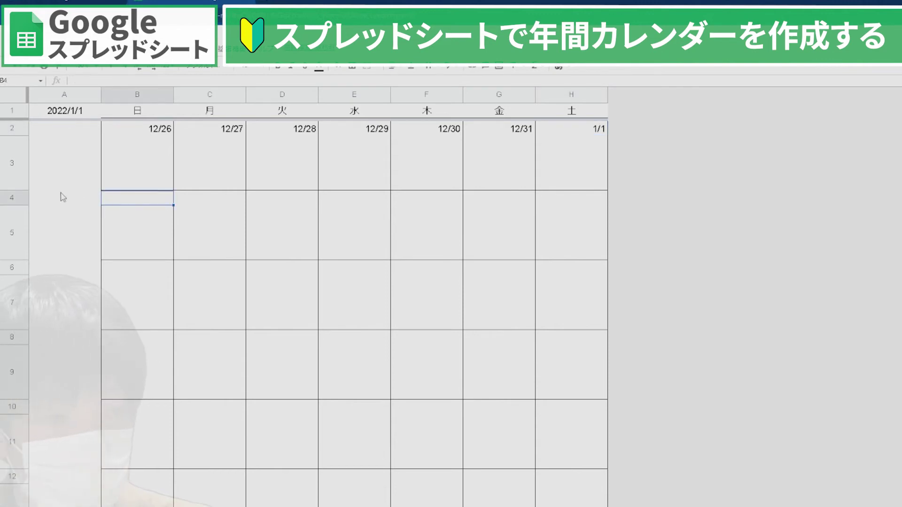
pyautogui.write('=')
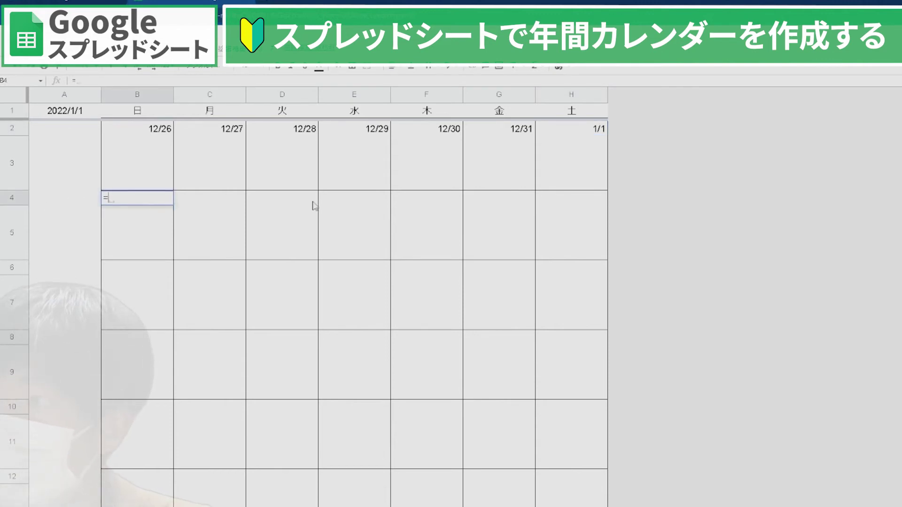
pyautogui.click(553, 125)
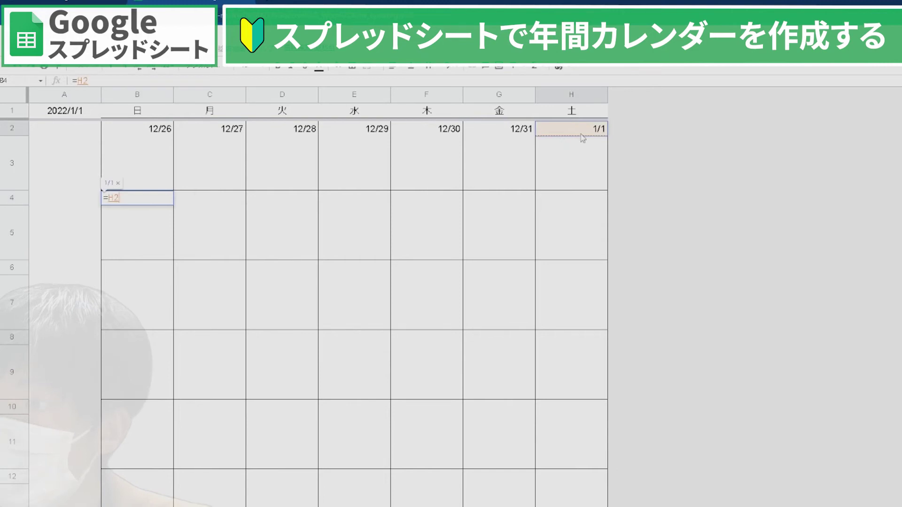
pyautogui.write('+1')
pyautogui.press('Return')
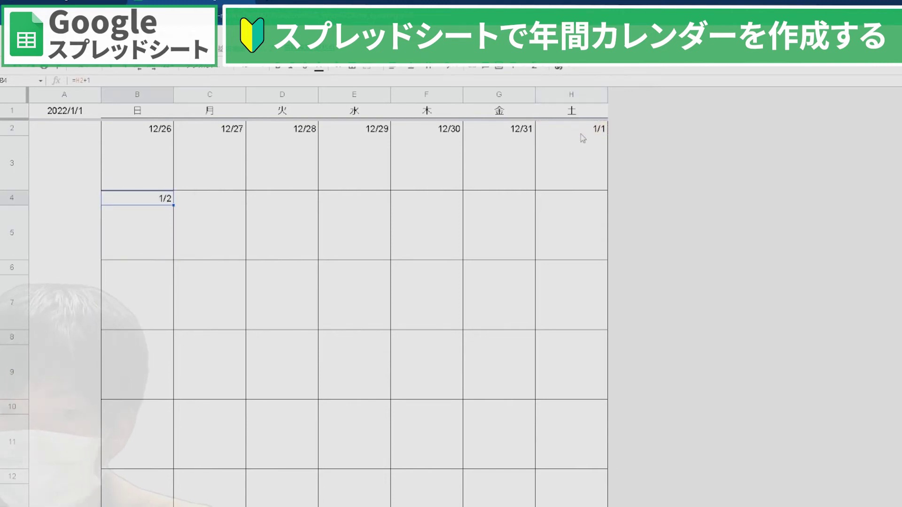
# - Review the Sunday formula in B4 against the Saturday date in H2 that it refers to
pyautogui.click(288, 203)
pyautogui.click(161, 200)
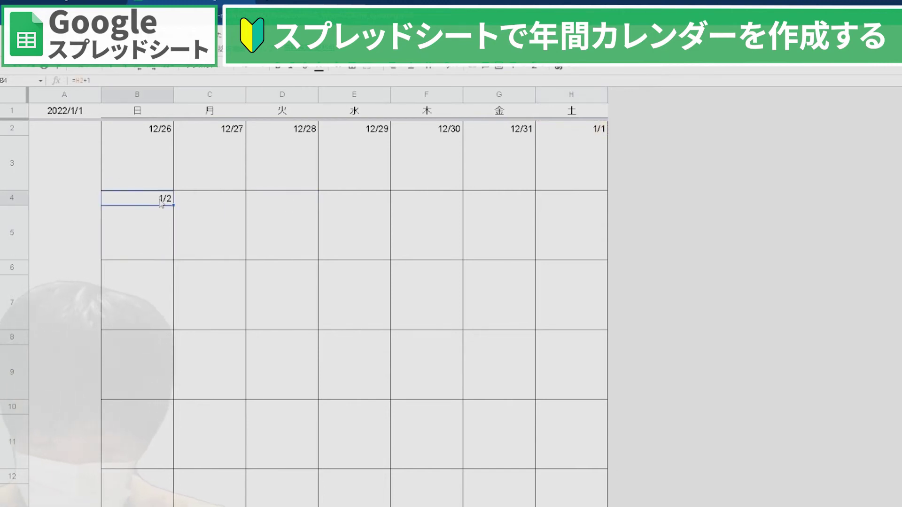
pyautogui.click(191, 203)
pyautogui.click(146, 97)
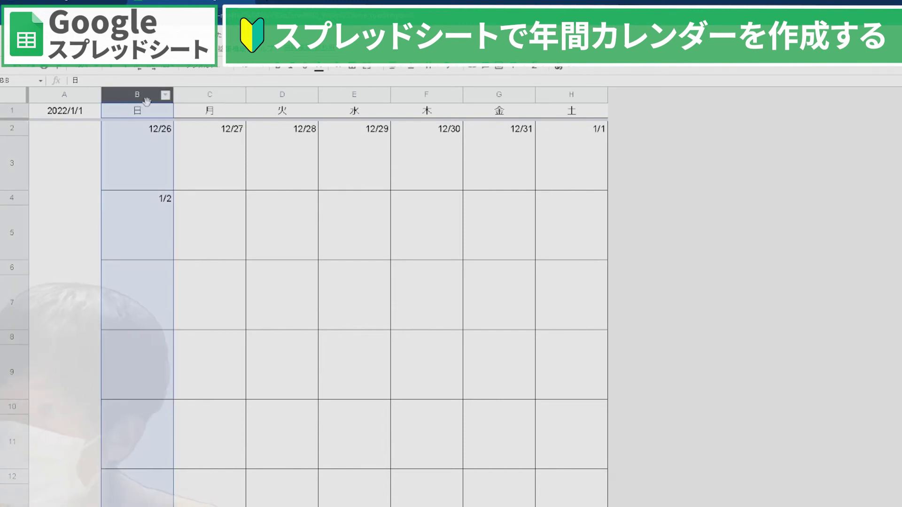
pyautogui.click(161, 201)
pyautogui.click(577, 132)
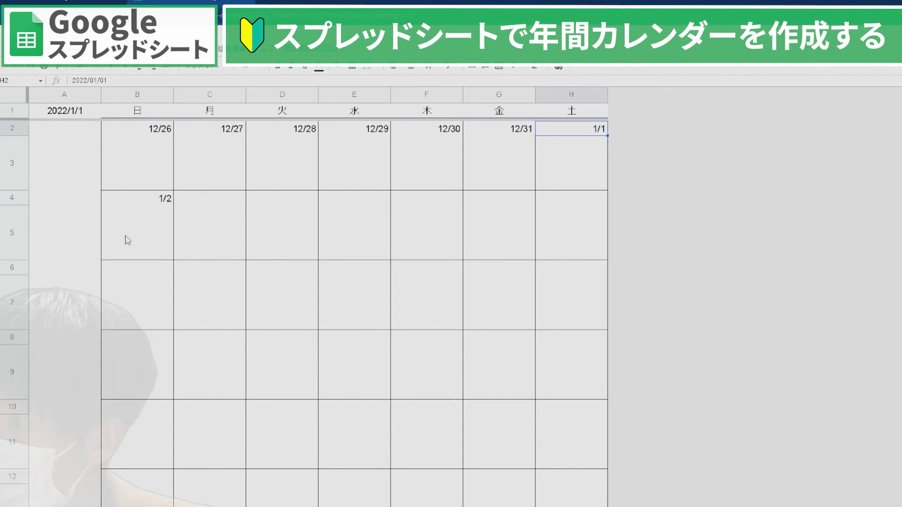
pyautogui.click(140, 206)
# - Enter the formula =B4+1 in C4 for the second week's Monday
pyautogui.click(200, 206)
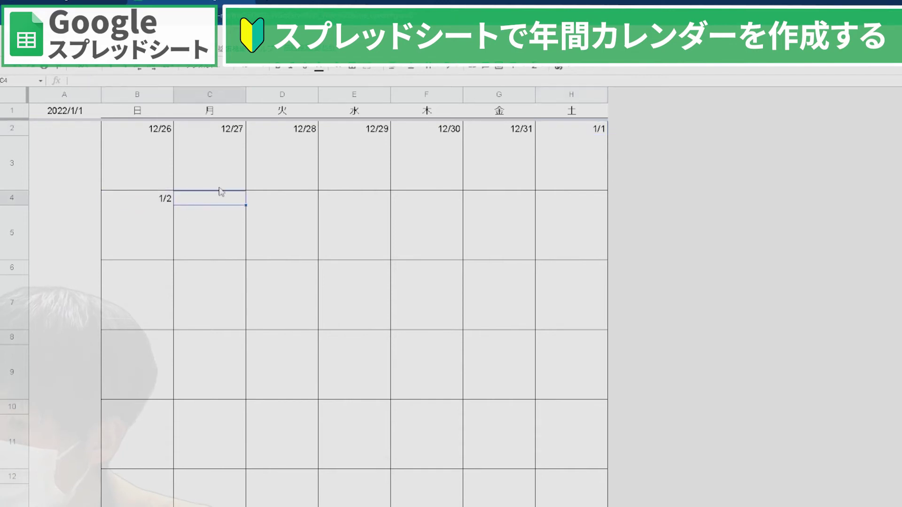
pyautogui.write('=')
pyautogui.press('Left')
pyautogui.write('+1')
pyautogui.press('Return')
# - Copy the formula in C4 across to H4 to fill the second week's dates and check the filled cells
pyautogui.click(221, 193)
pyautogui.keyDown('shift'); pyautogui.click(550, 197); pyautogui.keyUp('shift')
pyautogui.hotkey('ctrl', 'v')
pyautogui.click(219, 202)
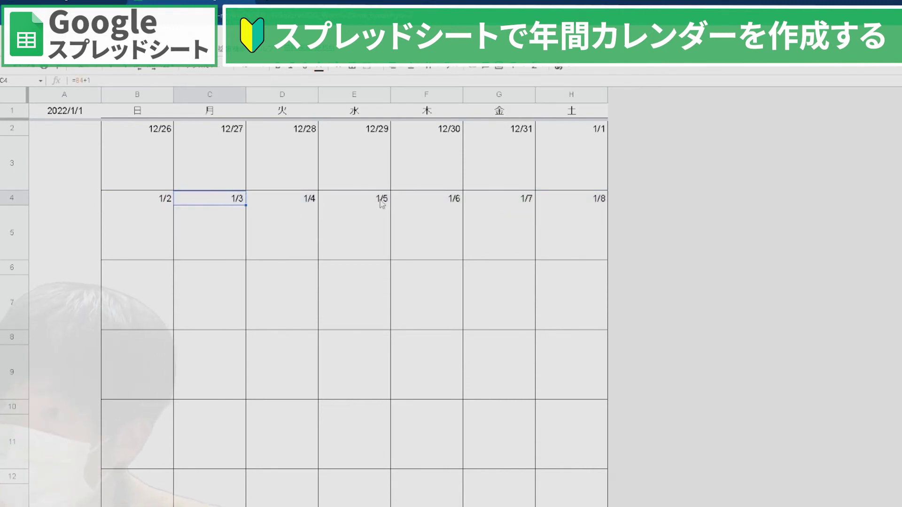
pyautogui.click(516, 207)
pyautogui.press('Right')
# - Copy the second week's dates B4:H4 and paste them into the following weeks at B6 and B8
pyautogui.moveTo(141, 207); pyautogui.dragTo(597, 203)
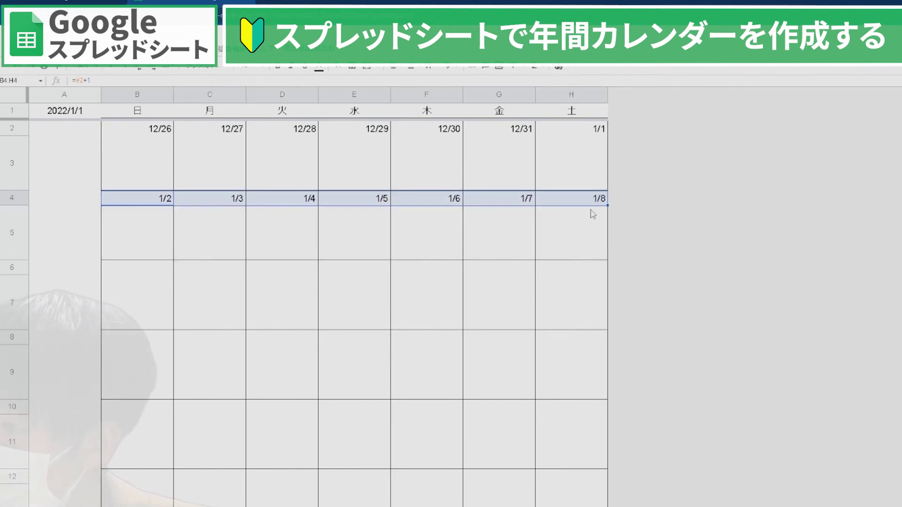
pyautogui.click(143, 276)
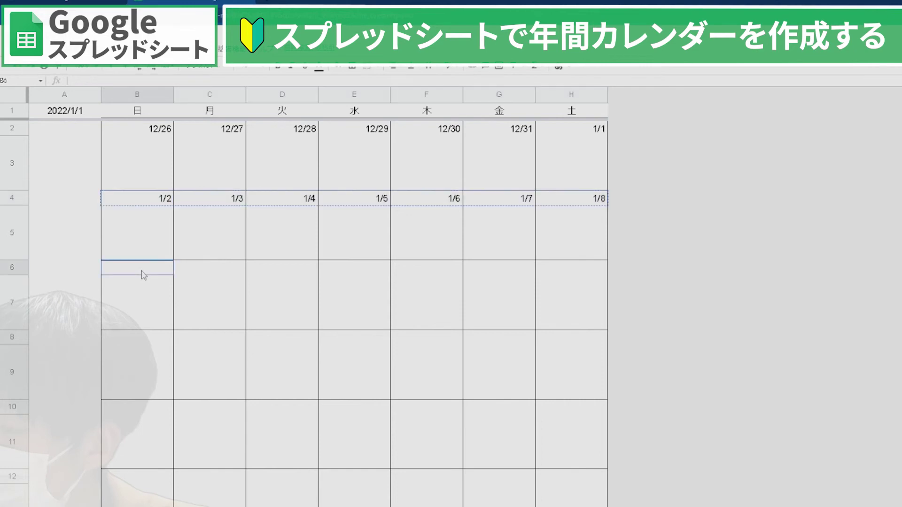
pyautogui.hotkey('ctrl', 'v')
pyautogui.click(143, 344)
pyautogui.hotkey('ctrl', 'v')
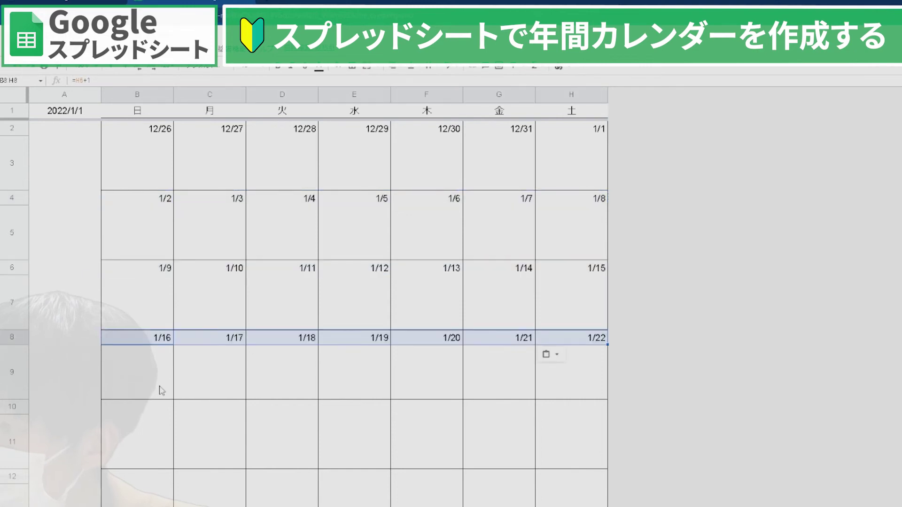
# - Paste the copied week of date formulas into the date rows of the following six weeks, at B10, B12, B14, B16, B18 and B20
pyautogui.click(164, 415)
pyautogui.hotkey('ctrl', 'v')
pyautogui.click(160, 477)
pyautogui.hotkey('ctrl', 'v')
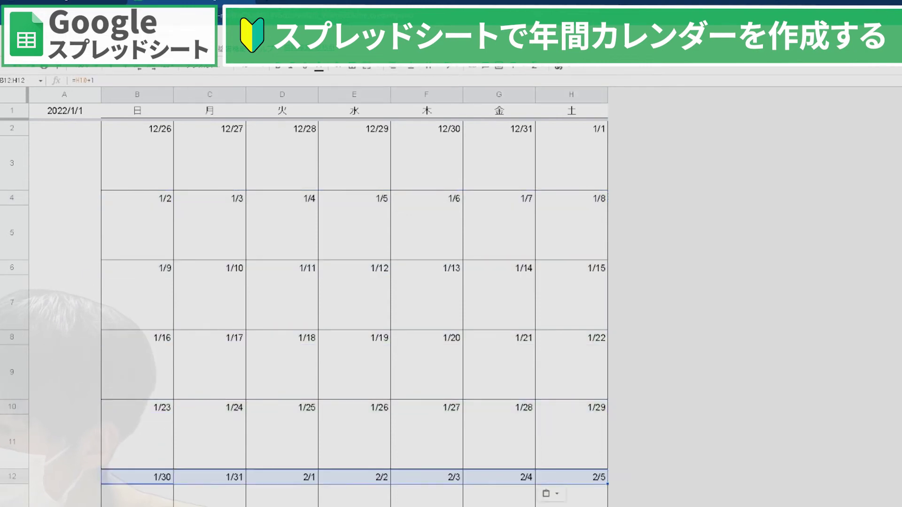
pyautogui.click(160, 359)
pyautogui.hotkey('ctrl', 'v')
pyautogui.click(147, 436)
pyautogui.hotkey('ctrl', 'v')
pyautogui.click(154, 494)
pyautogui.hotkey('ctrl', 'v')
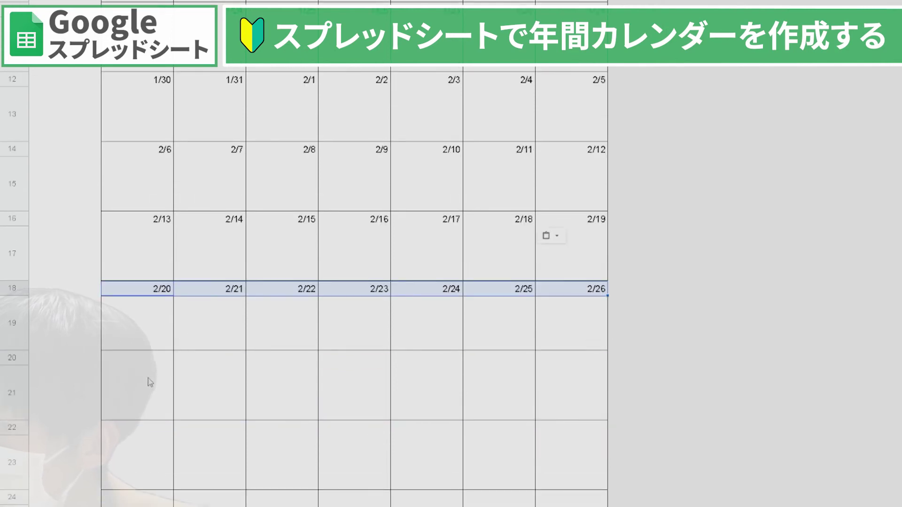
pyautogui.click(156, 358)
pyautogui.hotkey('ctrl', 'v')
pyautogui.click(263, 312)
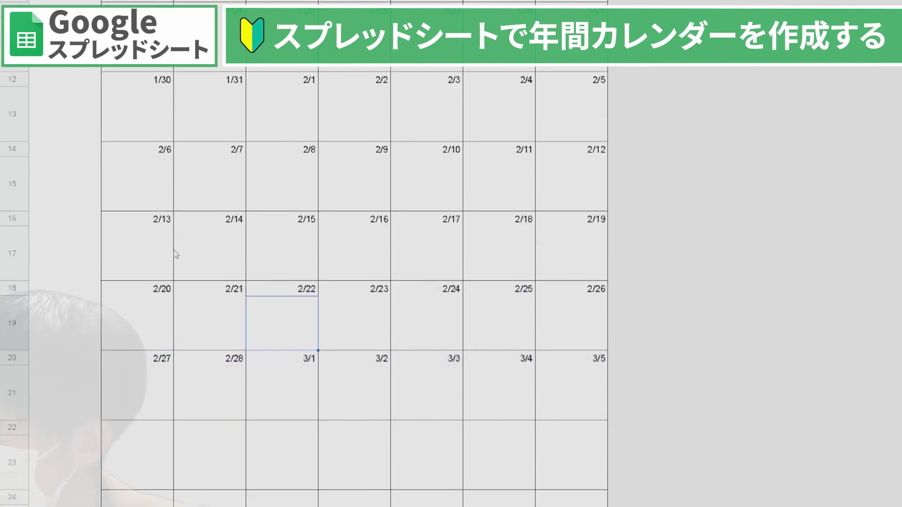
# - Continue pasting the week's date formulas into the next four date rows, at B22, B24, B26 and B28
pyautogui.click(155, 353)
pyautogui.write('3/6\t3/7\t3/8\t3/9\t3/10\t3/11\t3/12')
pyautogui.click(152, 415)
pyautogui.write('3/13\t3/14\t3/15\t3/16\t3/17\t3/18\t3/19')
pyautogui.scroll(-2, 157, 378)
pyautogui.click(156, 359)
pyautogui.hotkey('ctrl', 'v')
pyautogui.click(152, 425)
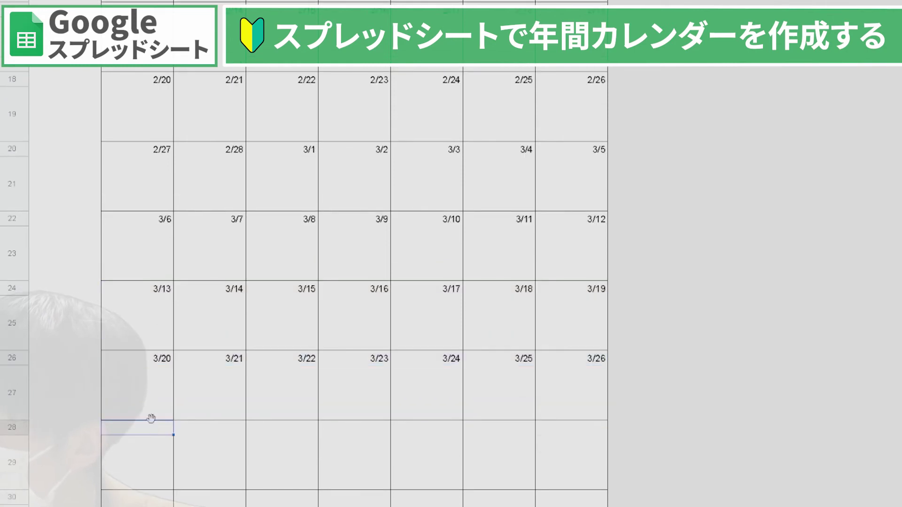
pyautogui.hotkey('ctrl', 'v')
# - Paste the week's date formulas into the date rows at B30, B32 and B34
pyautogui.scroll(-3, 155, 413)
pyautogui.click(159, 289)
pyautogui.hotkey('ctrl', 'v')
pyautogui.click(153, 357)
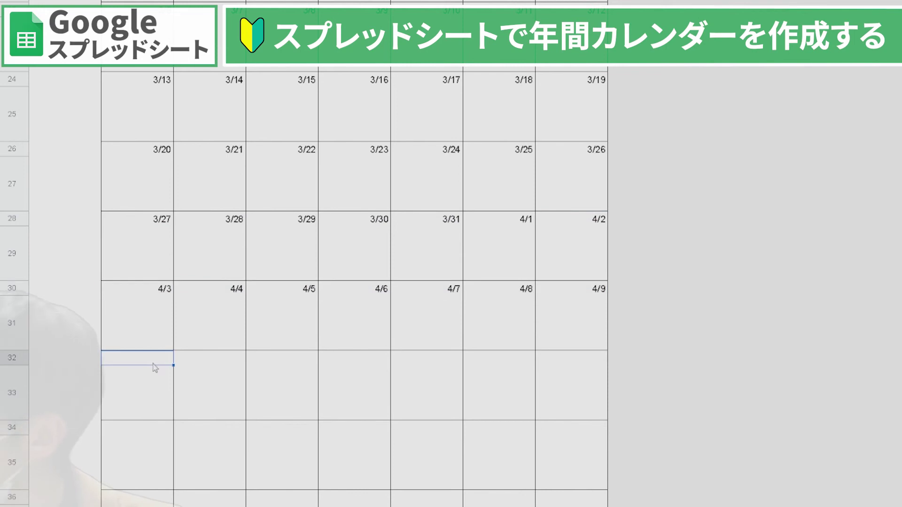
pyautogui.hotkey('ctrl', 'v')
pyautogui.click(151, 428)
pyautogui.hotkey('ctrl', 'v')
pyautogui.scroll(-2, 204, 388)
pyautogui.click(238, 319)
# - Select the date rows 34 and 32 together, leaving out the tall blank rows between them
pyautogui.click(17, 376)
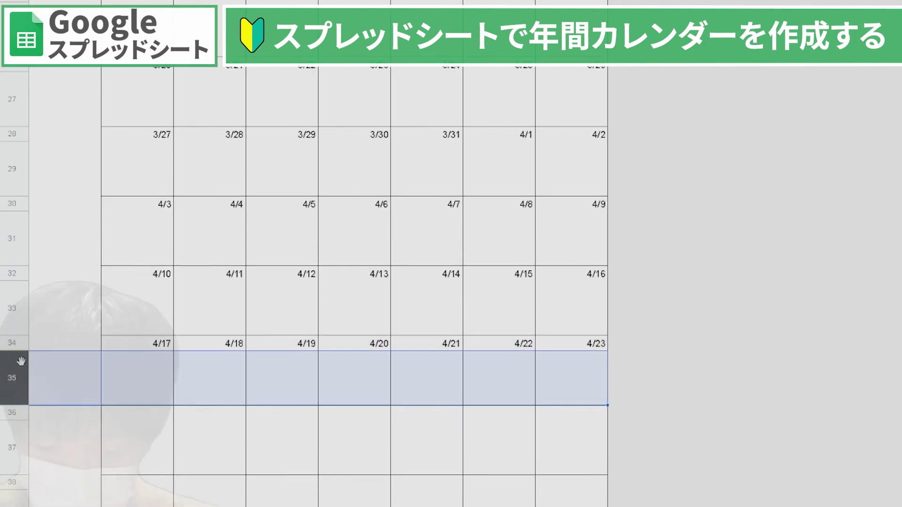
pyautogui.click(14, 343)
pyautogui.keyDown('ctrl'); pyautogui.click(14, 274); pyautogui.keyUp('ctrl')
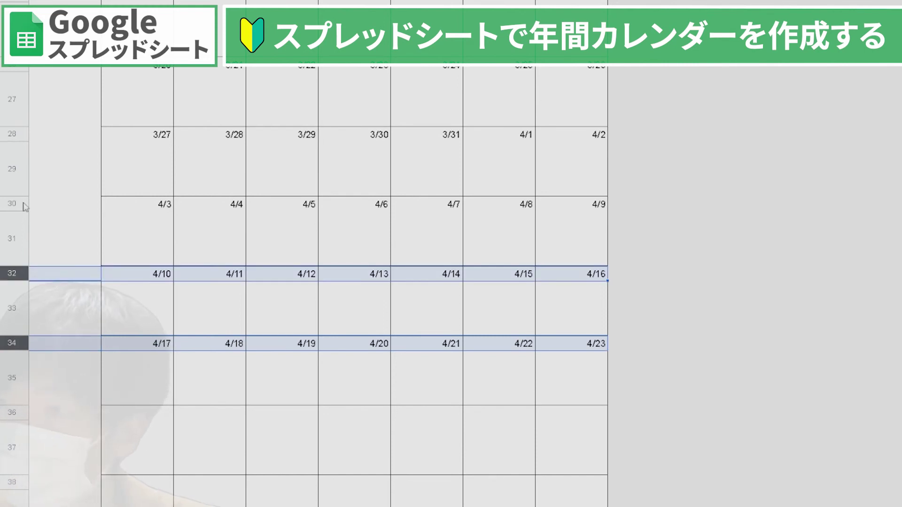